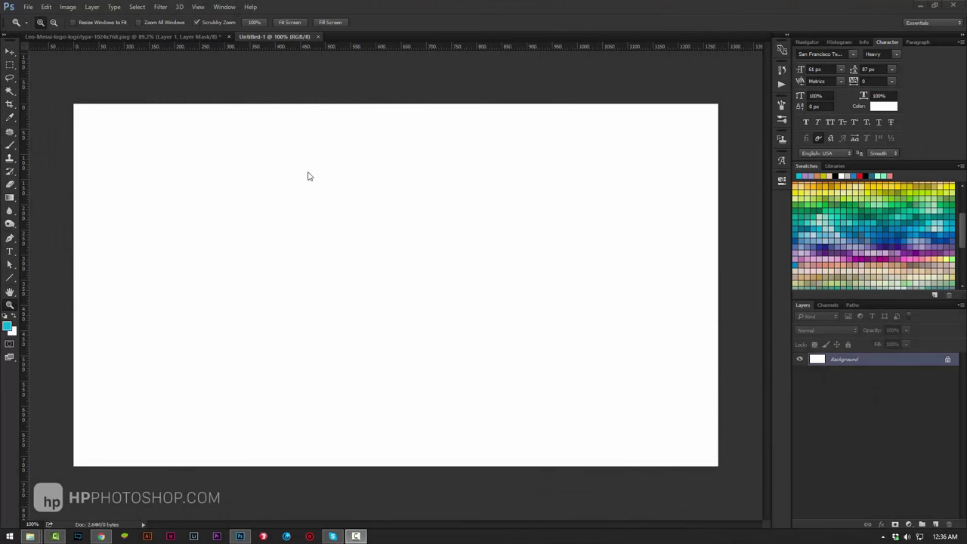
Switch to the Leo-Messi-logo document showing the finished PHÚC long-shadow example
click(129, 39)
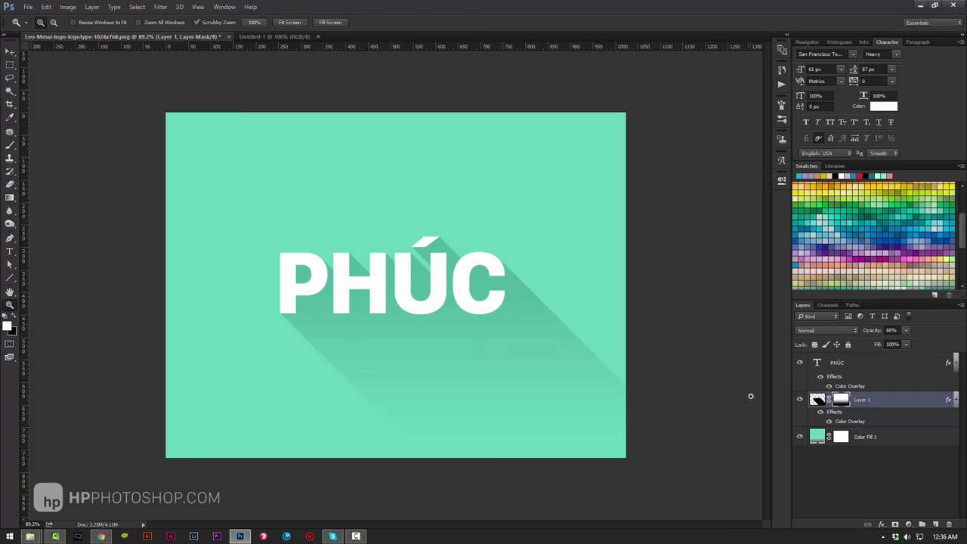
Return to the blank white Untitled-1 canvas, ready to add text
click(275, 37)
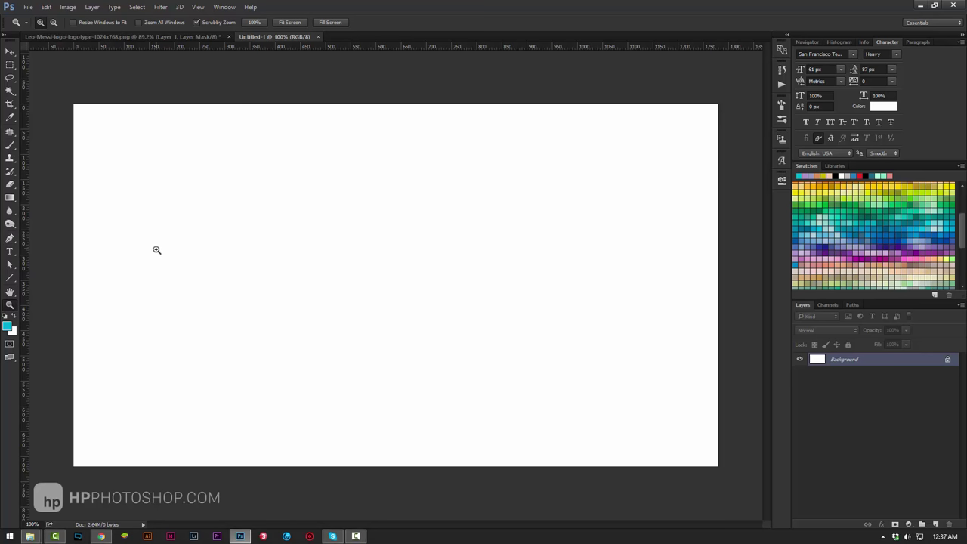
click(9, 251)
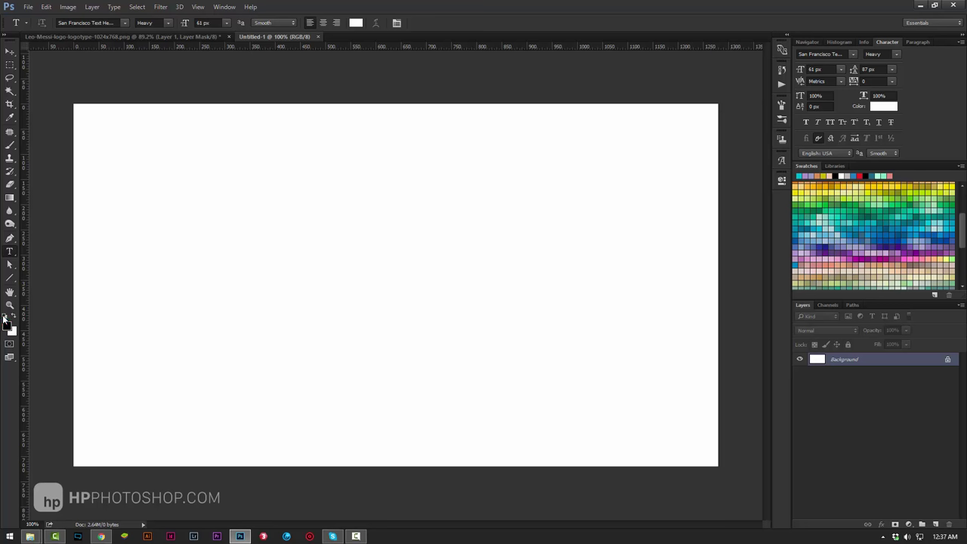
Reset colours to default black and start an empty type layer on the canvas
click(5, 317)
click(214, 276)
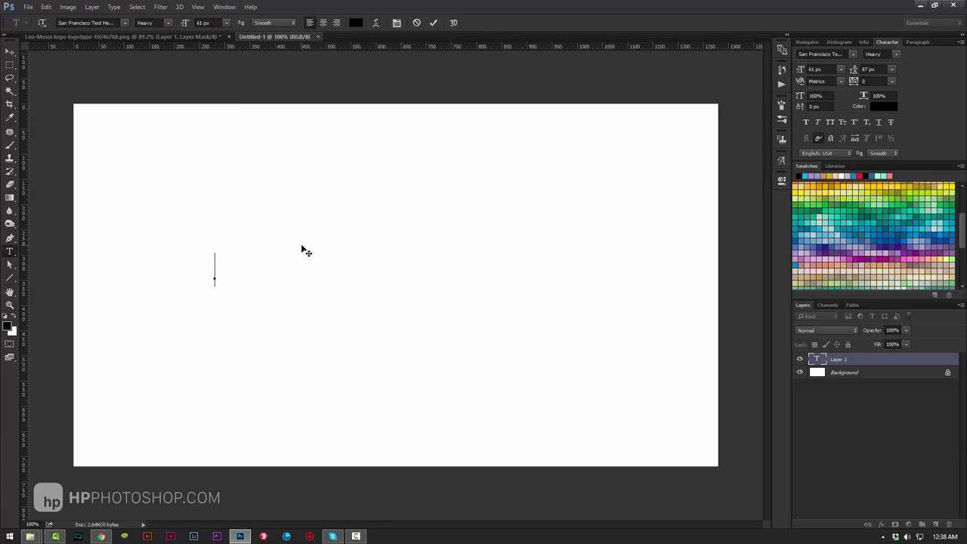
Type '#HoangSaTruongSaBelongtoVietNam', fix the typos, shift it left and commit it
text(#)
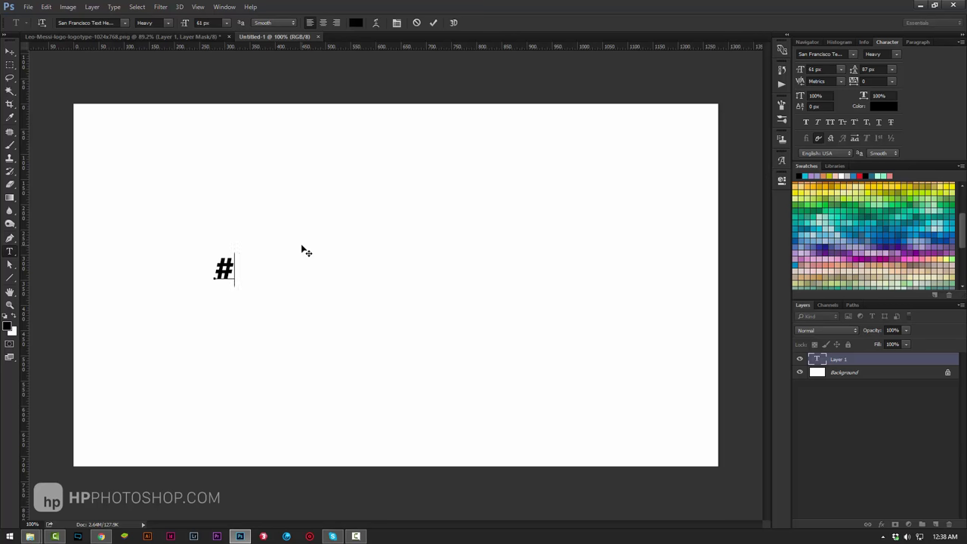
text(HoangSaT)
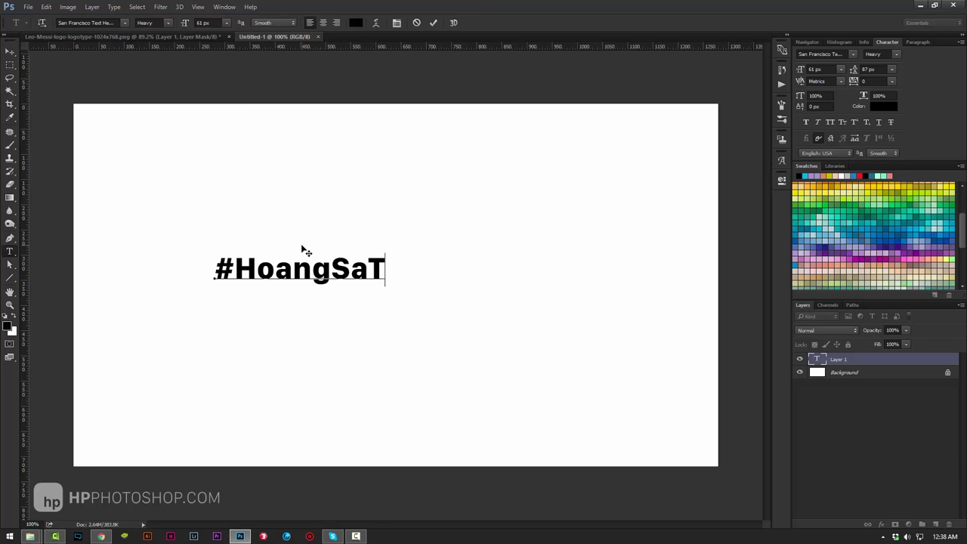
text(ruongSa)
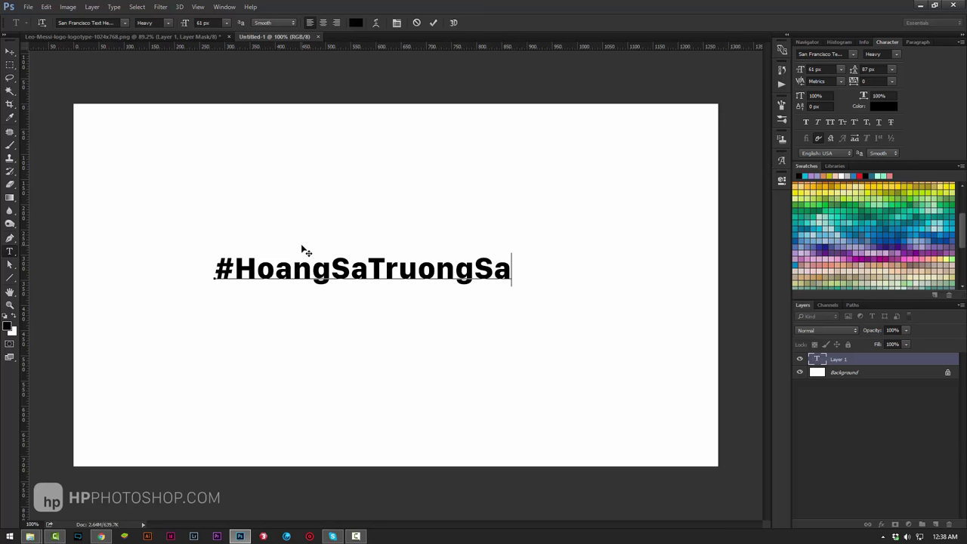
text(Beong)
key(Left)
key(Left)
key(Left)
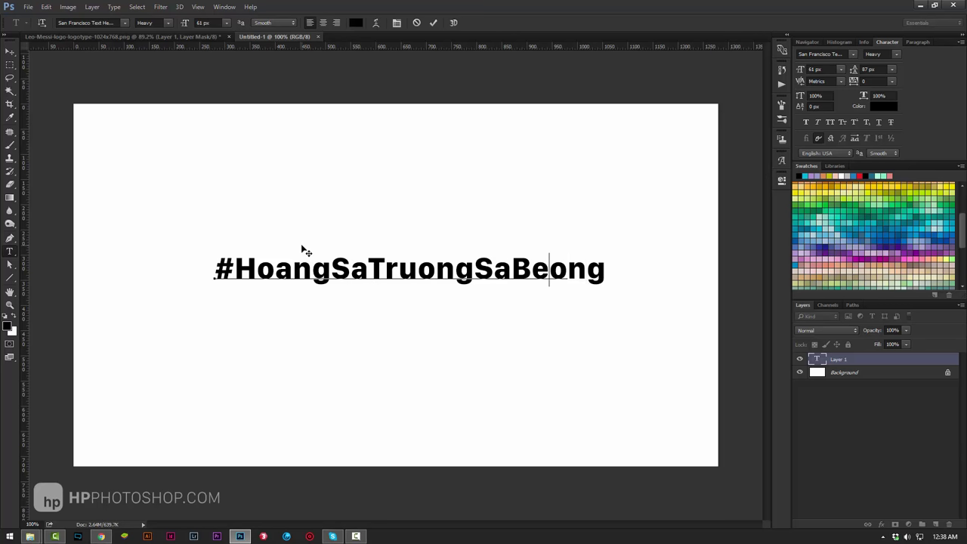
key(Delete)
key(Delete)
key(Delete)
text(longtoVi)
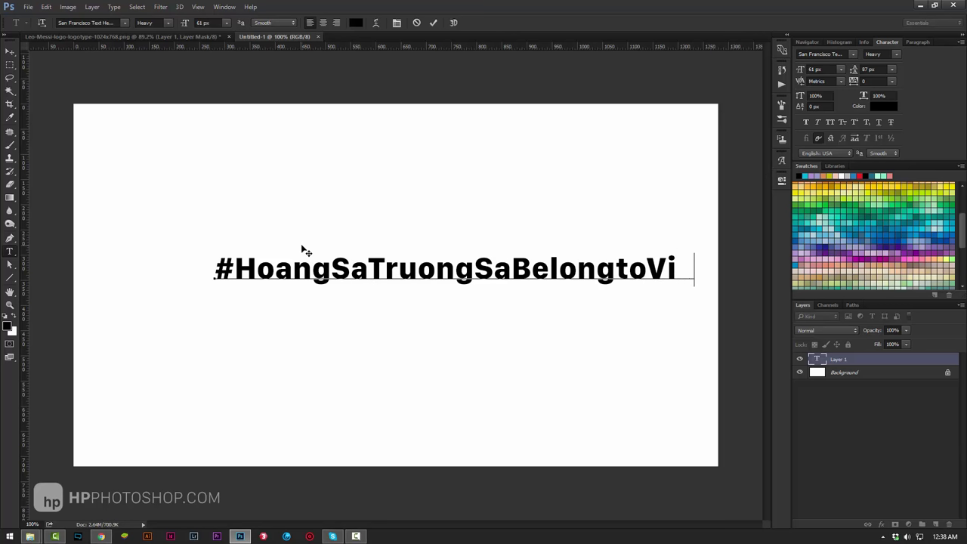
text(etN)
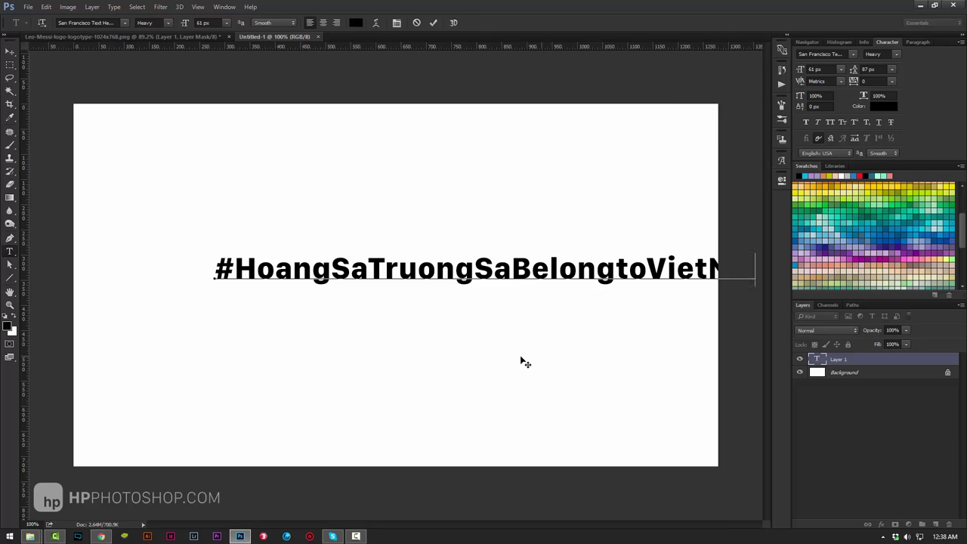
text(a,)
key(Left)
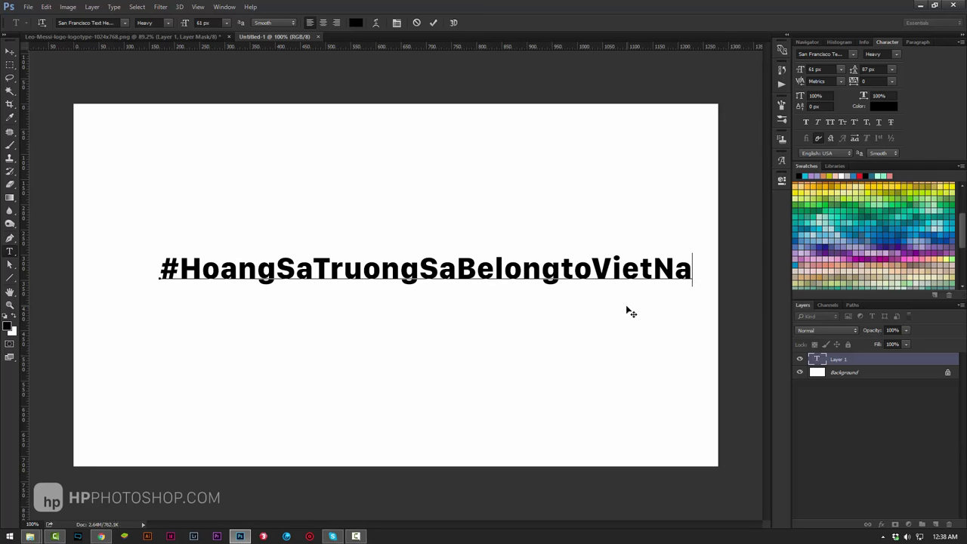
text(m)
drag(522, 330, 493, 334)
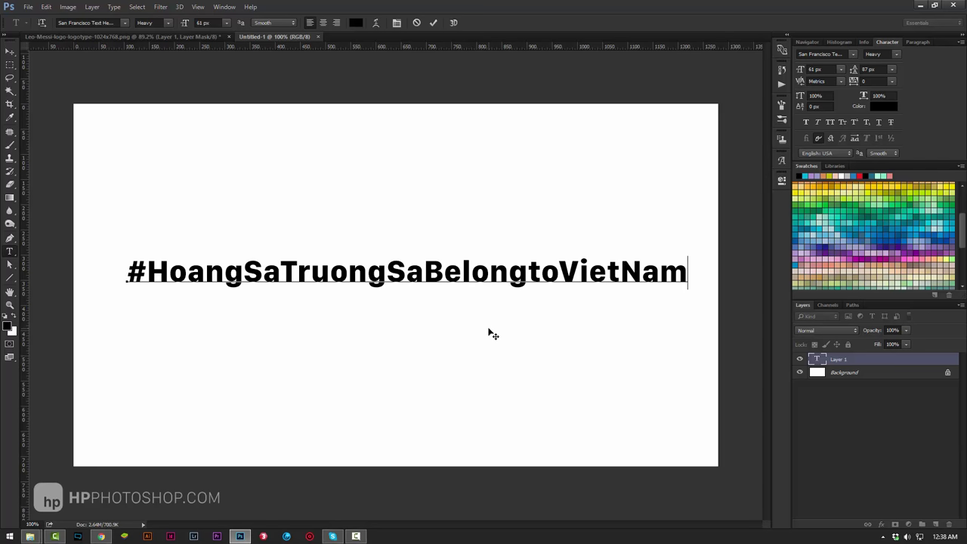
key(ctrl+a)
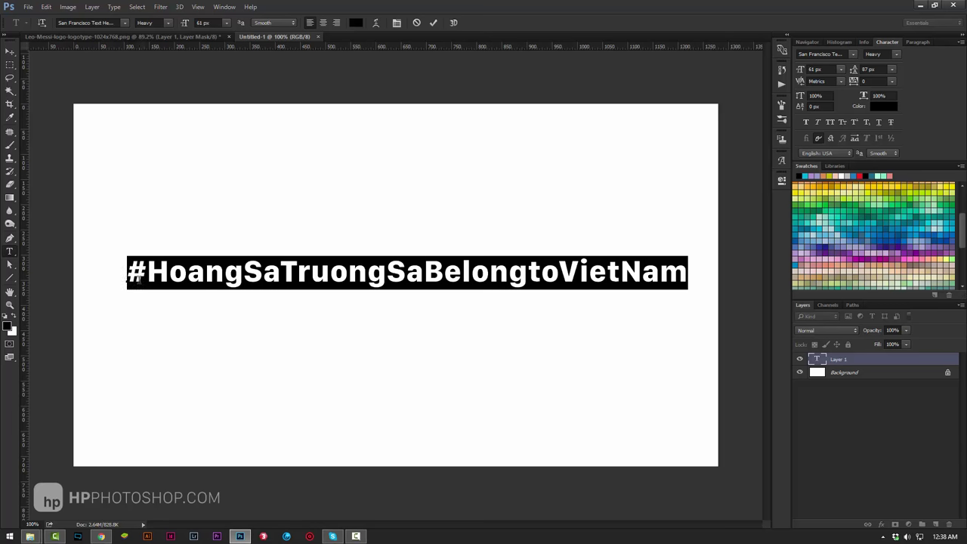
click(10, 51)
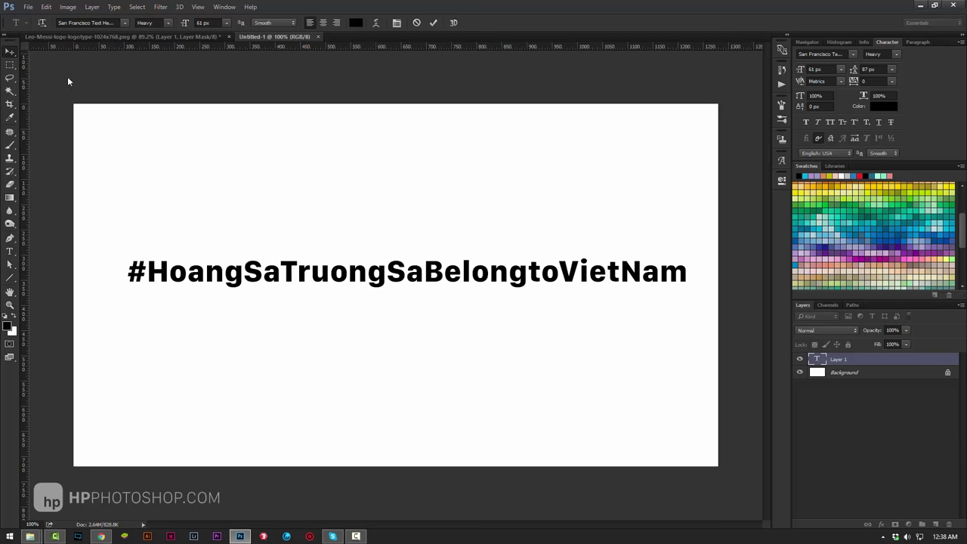
Centre the hashtag text horizontally on the canvas and compare against the PHÚC example
drag(526, 287, 522, 263)
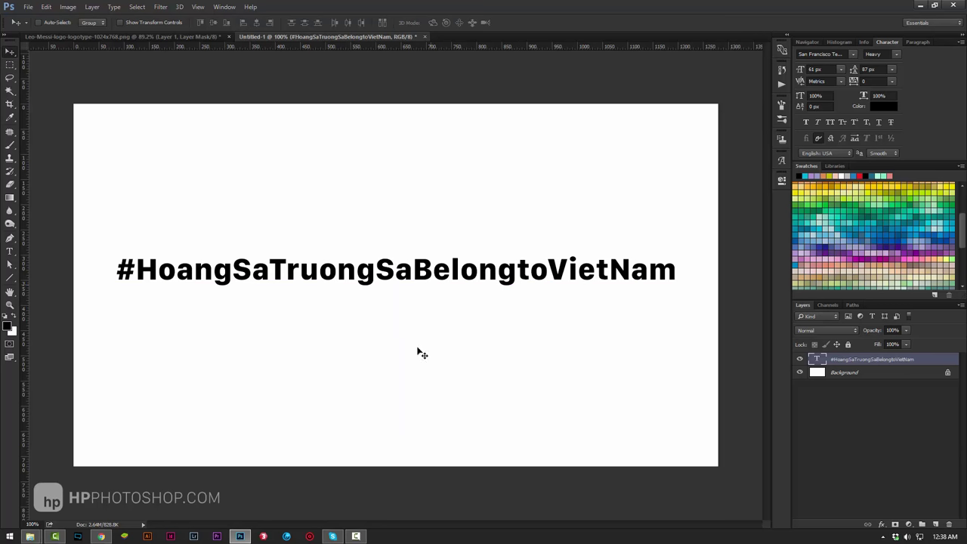
click(876, 373)
click(124, 37)
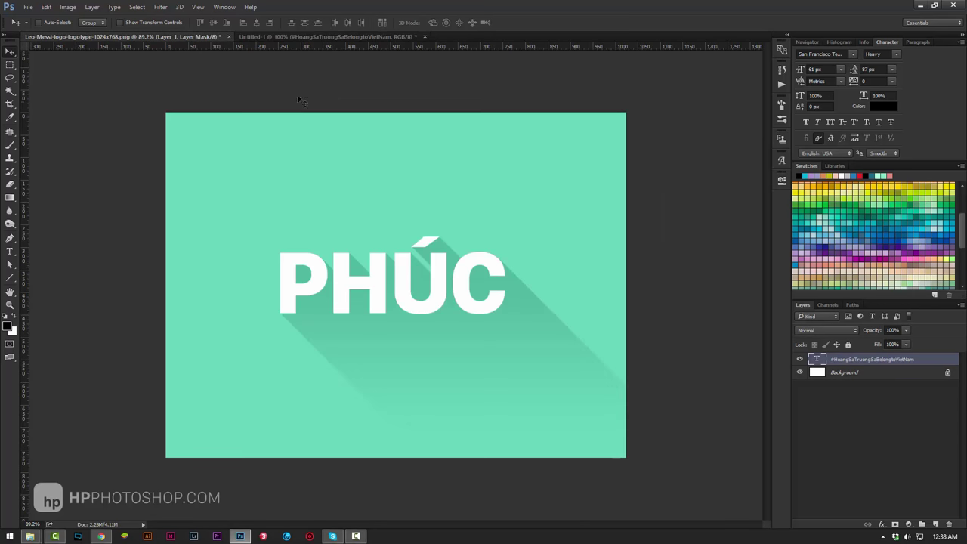
click(346, 37)
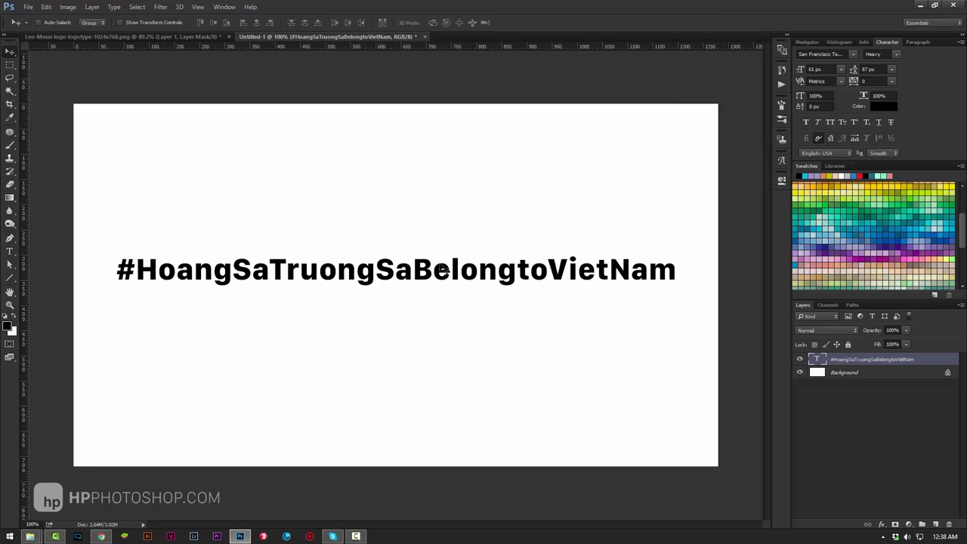
Define a brush preset from the hashtag text, keeping the default 1109-pixel name
click(47, 7)
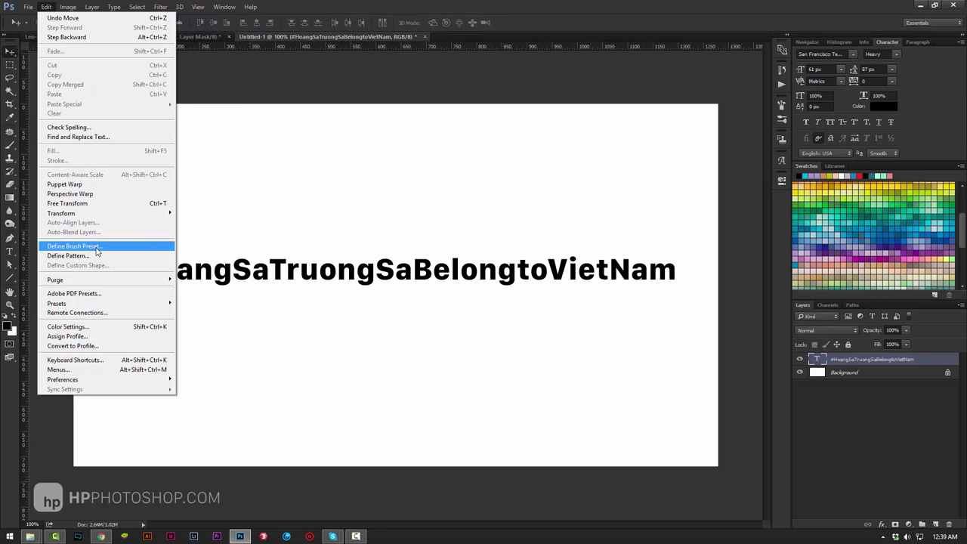
click(385, 272)
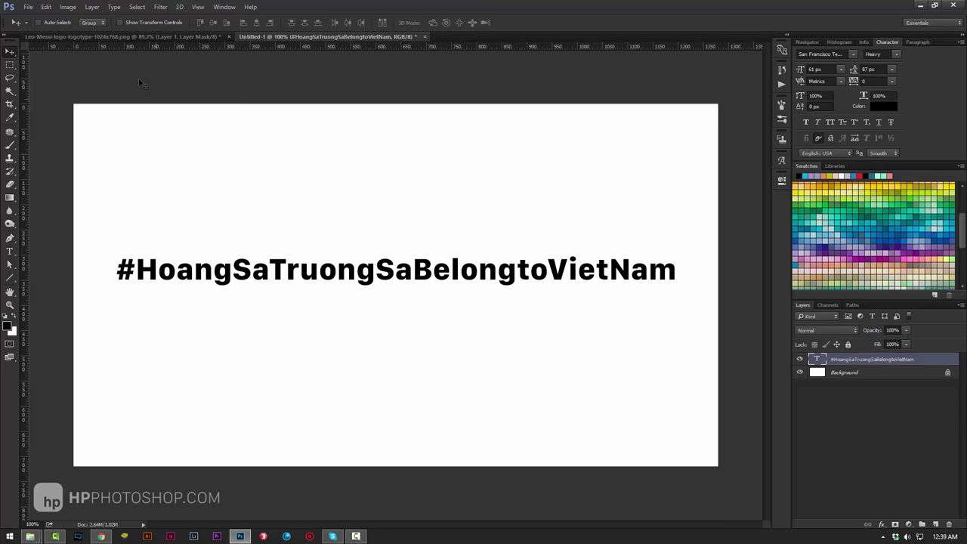
click(46, 7)
mouse_move(61, 213)
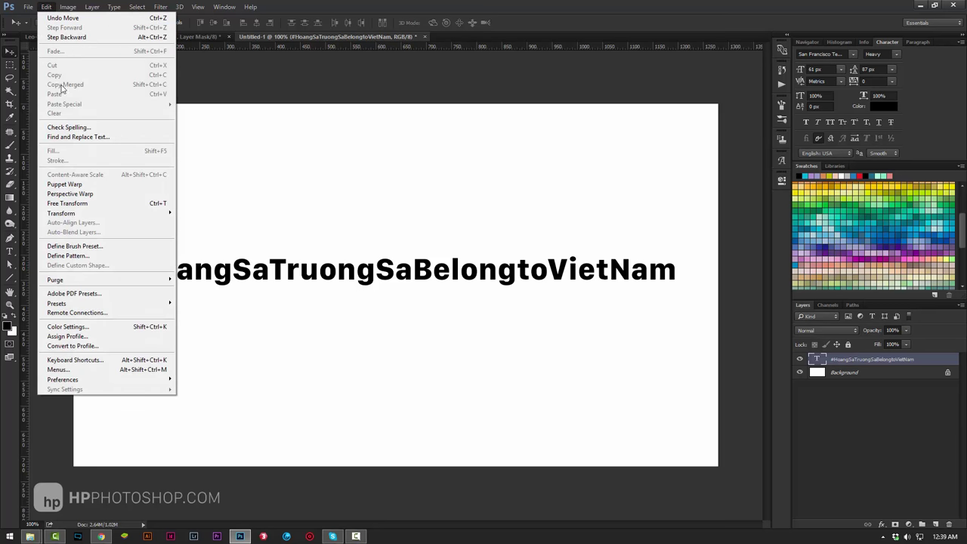
click(85, 246)
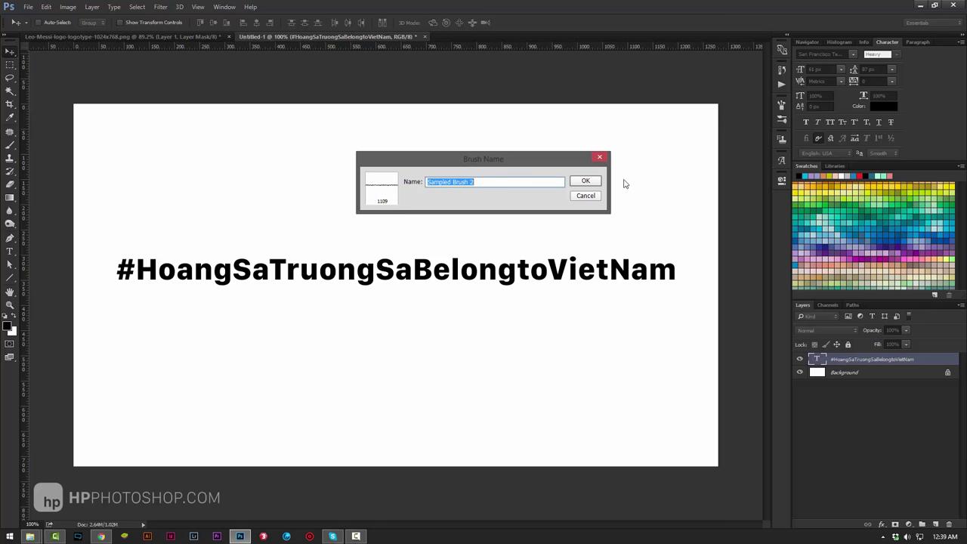
click(587, 183)
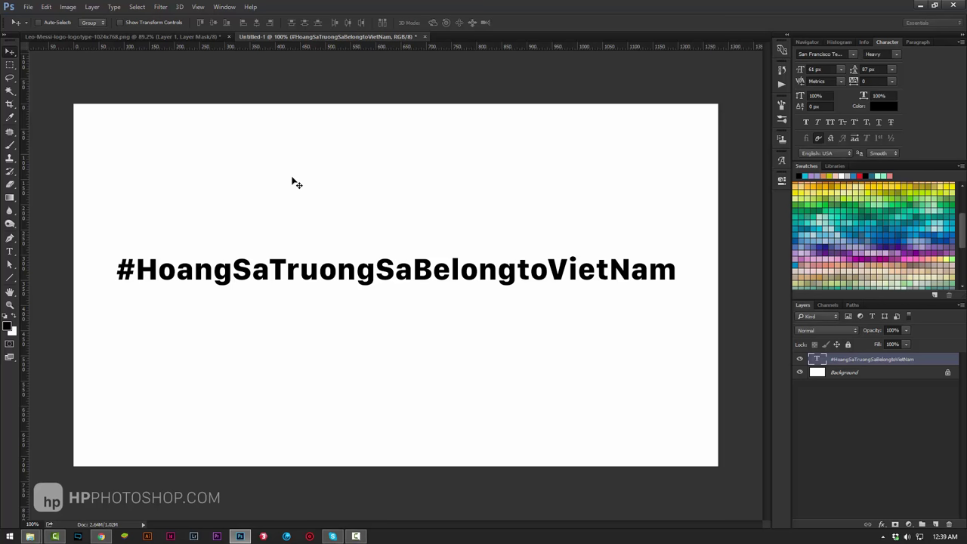
Set the hashtag brush spacing to 1% in the Brush settings panel
click(12, 148)
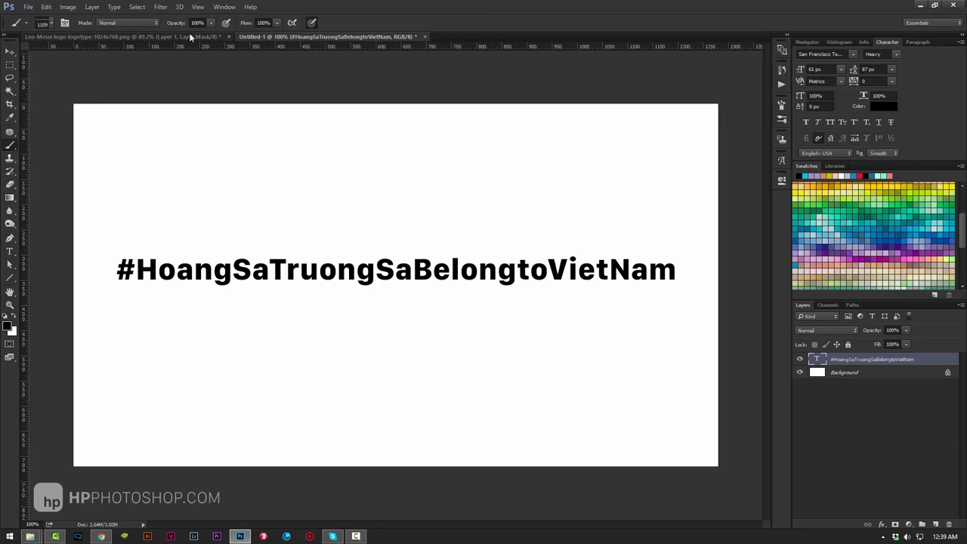
click(218, 9)
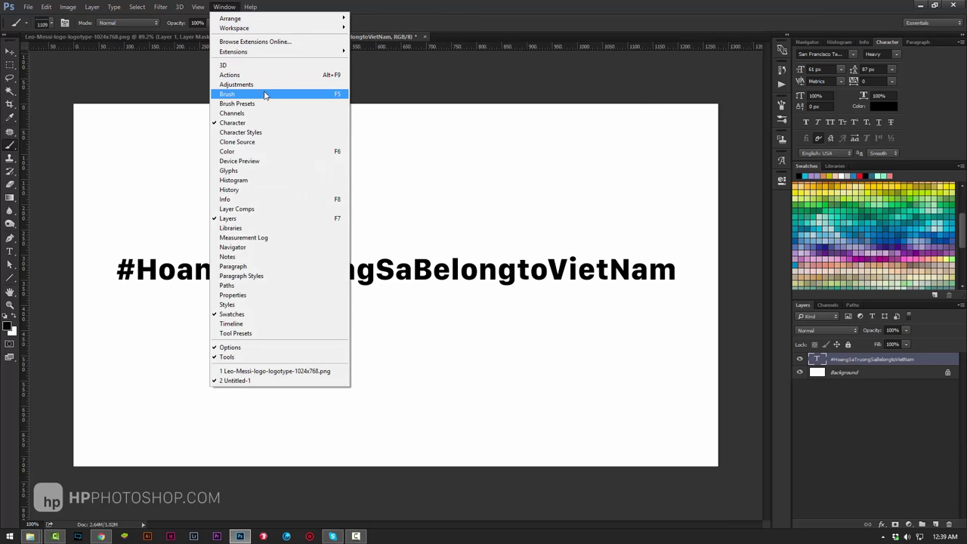
click(236, 94)
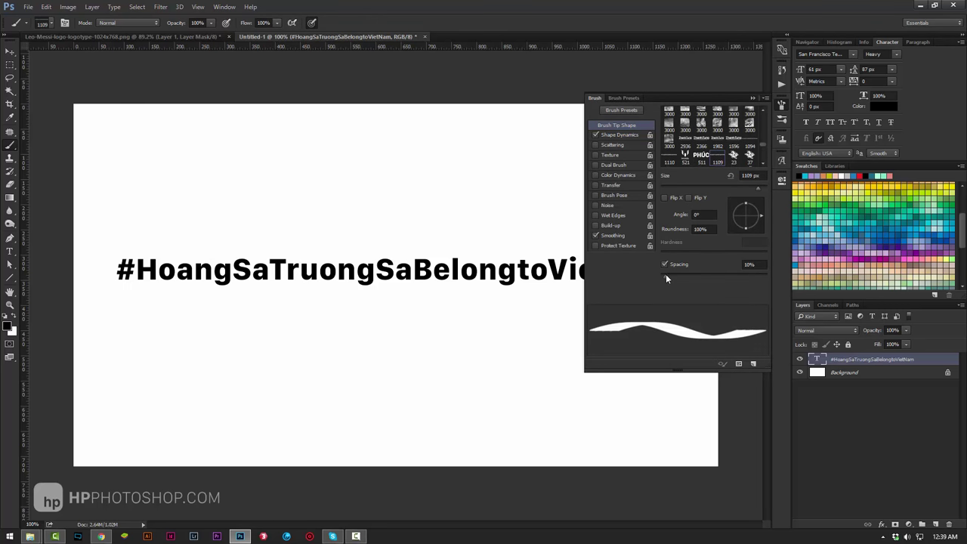
drag(665, 277, 636, 282)
click(753, 97)
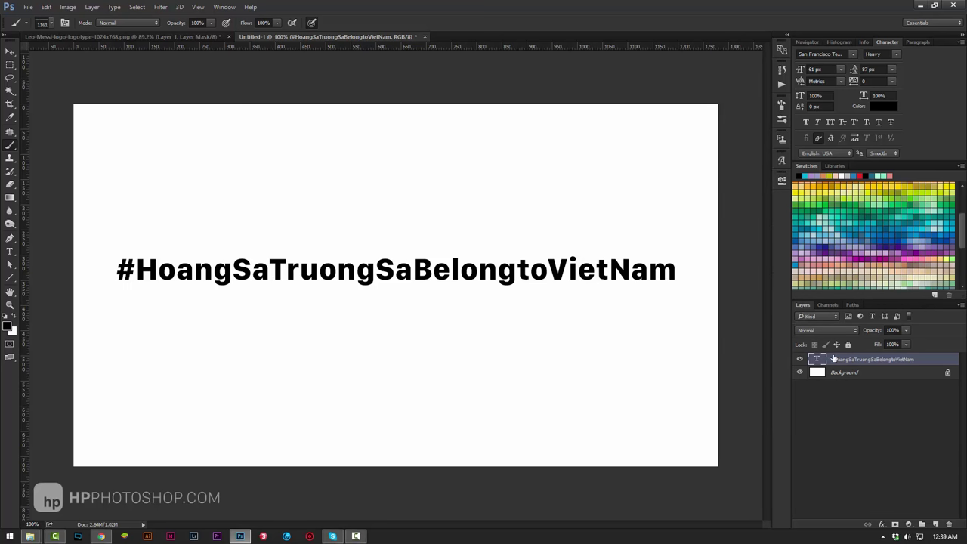
click(855, 374)
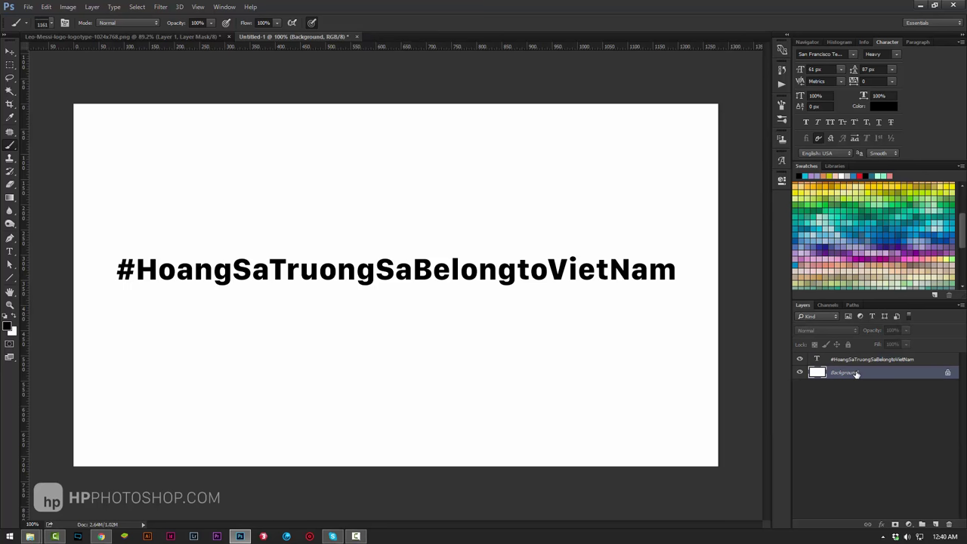
Add a new layer named 'long shadow' directly above the Background
key(ctrl+shift+n)
key(Return)
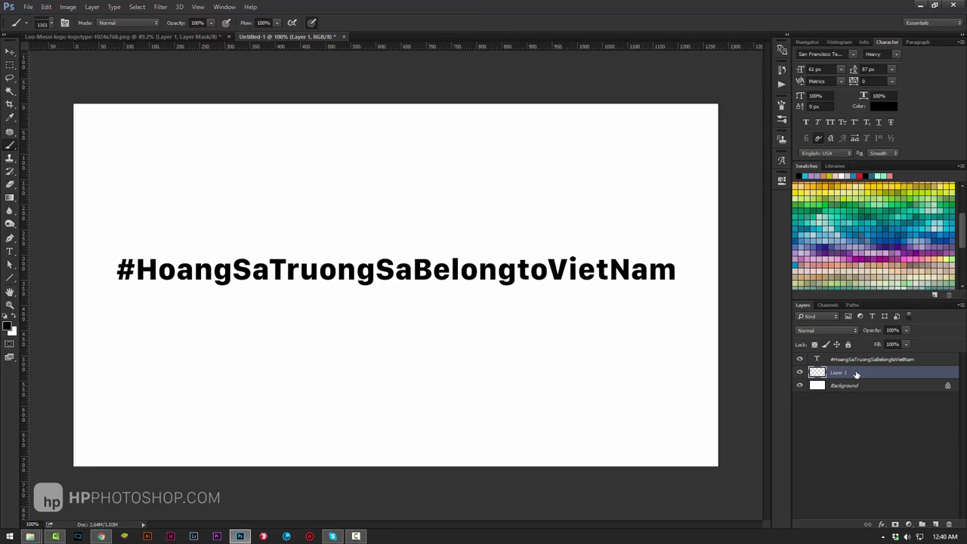
double_click(838, 372)
key(BackSpace)
text(long shadow)
key(Return)
click(10, 239)
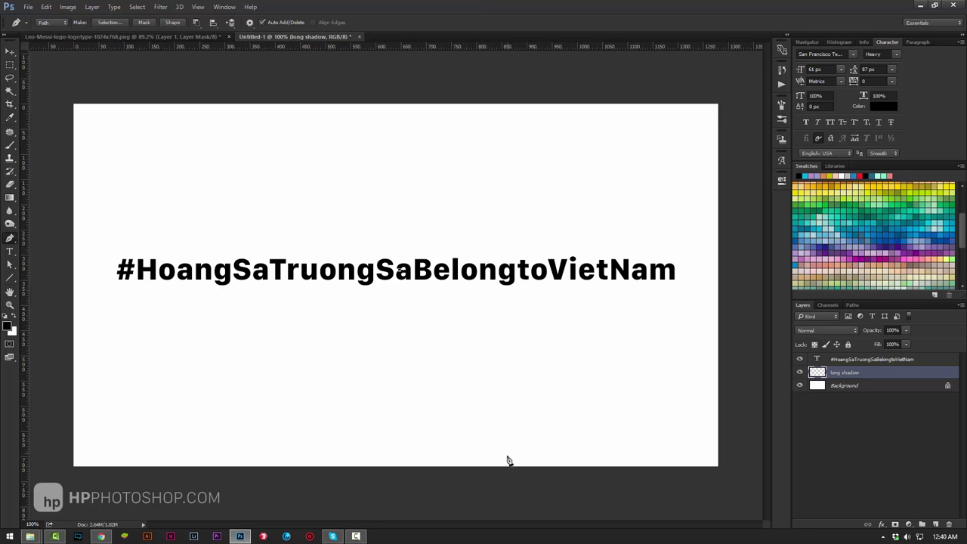
Draw a straight diagonal pen path from the hashtag text to the canvas bottom edge
click(597, 469)
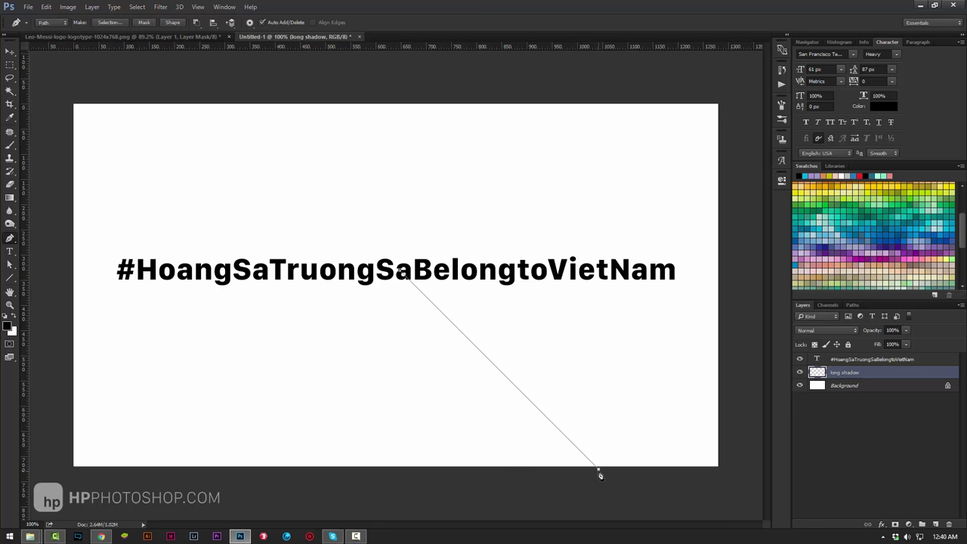
click(406, 273)
right_click(465, 319)
right_click(11, 240)
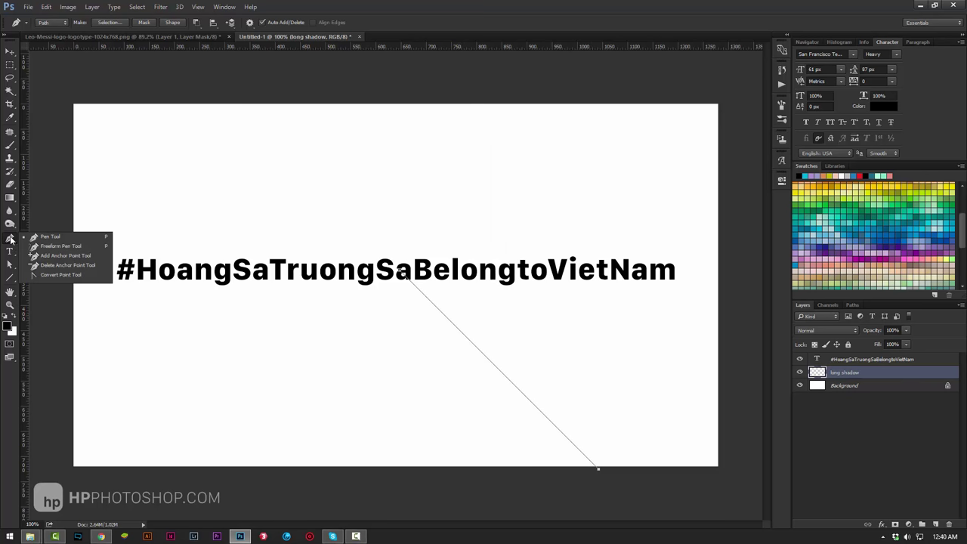
click(37, 239)
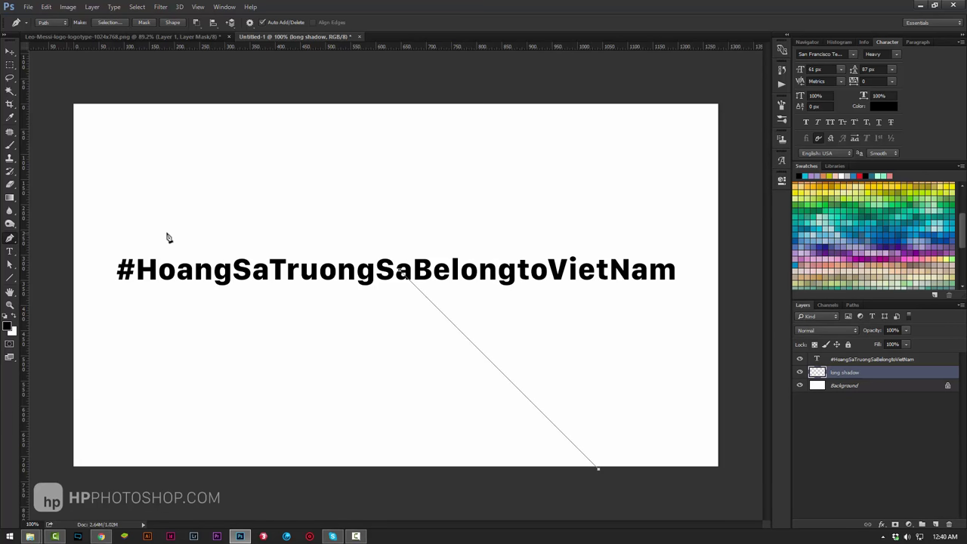
Stroke the path with the hashtag brush using Simulate Pressure on the long shadow layer
right_click(492, 340)
click(540, 162)
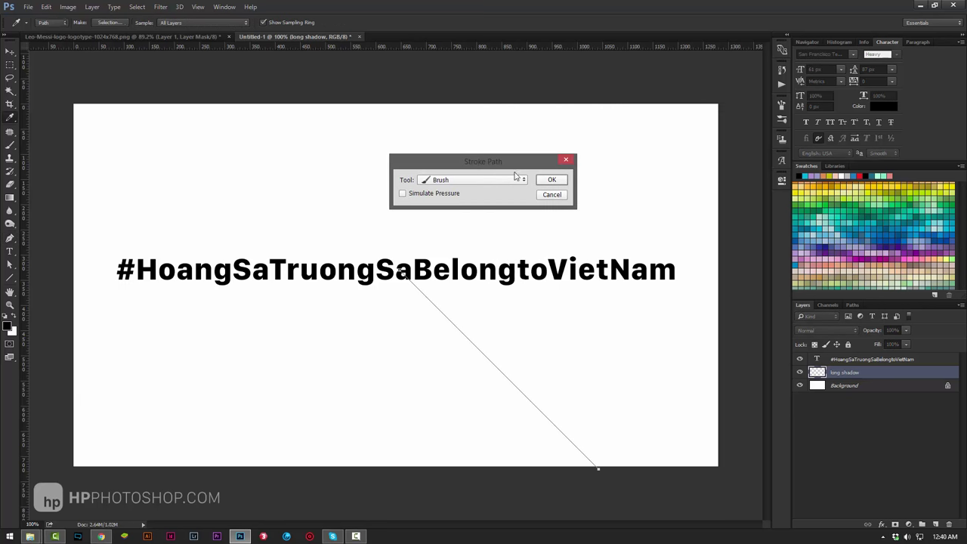
click(442, 181)
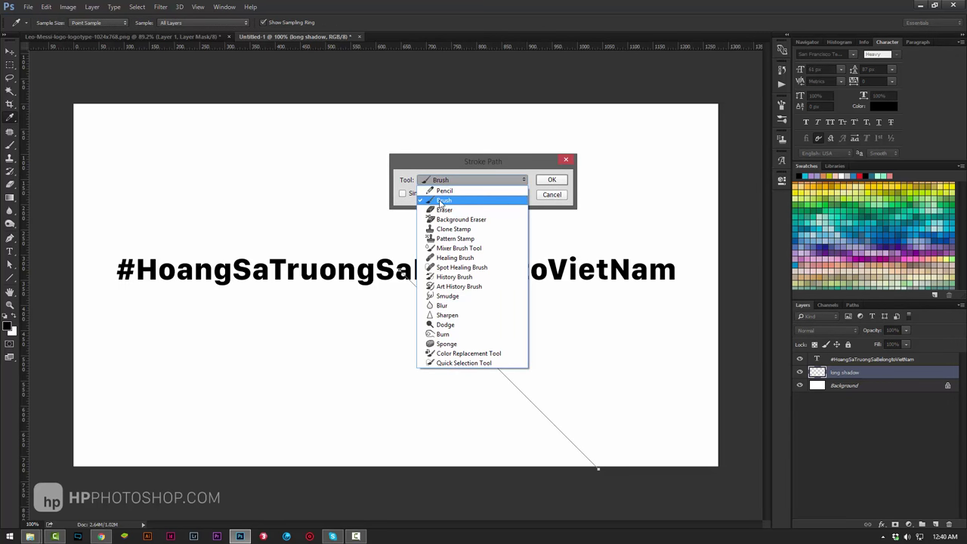
click(441, 202)
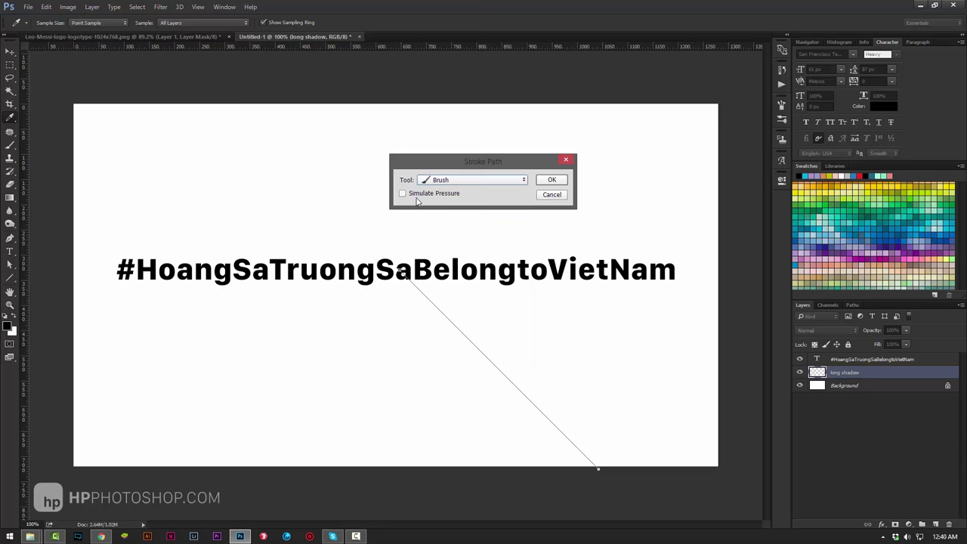
click(416, 198)
click(551, 180)
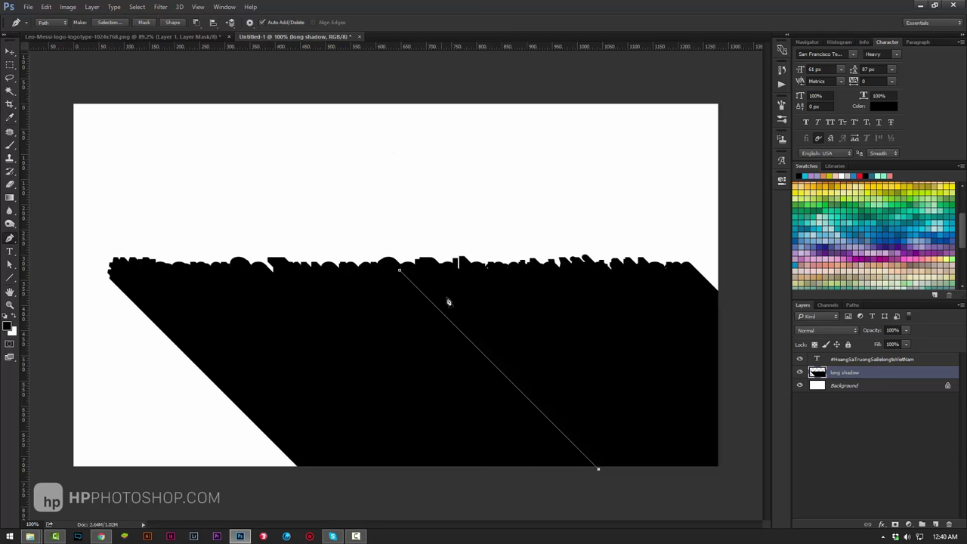
Delete the guide path and hide the hashtag text layer
click(800, 358)
click(800, 359)
right_click(477, 343)
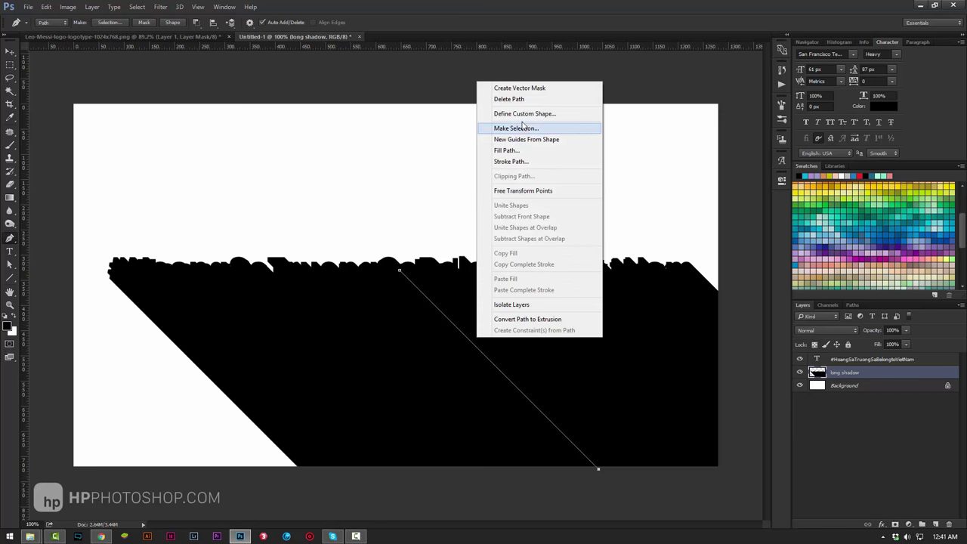
click(508, 99)
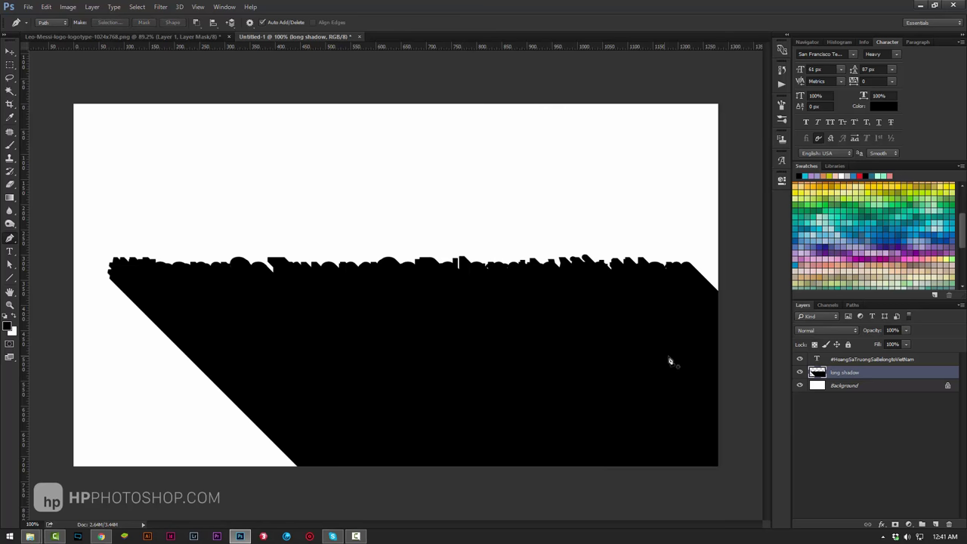
click(800, 360)
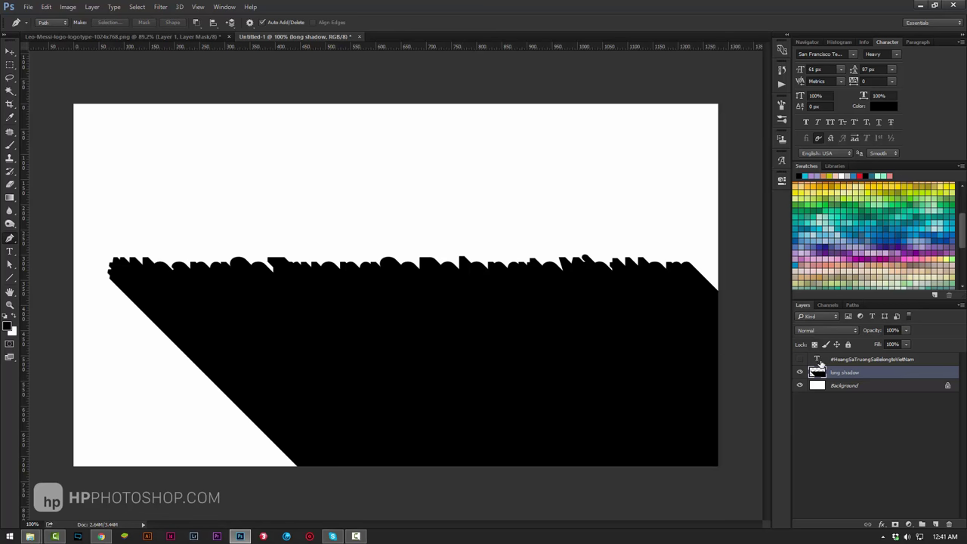
Give the long shadow layer a dark teal #1f5c68 Color Overlay, then hide that layer
double_click(888, 373)
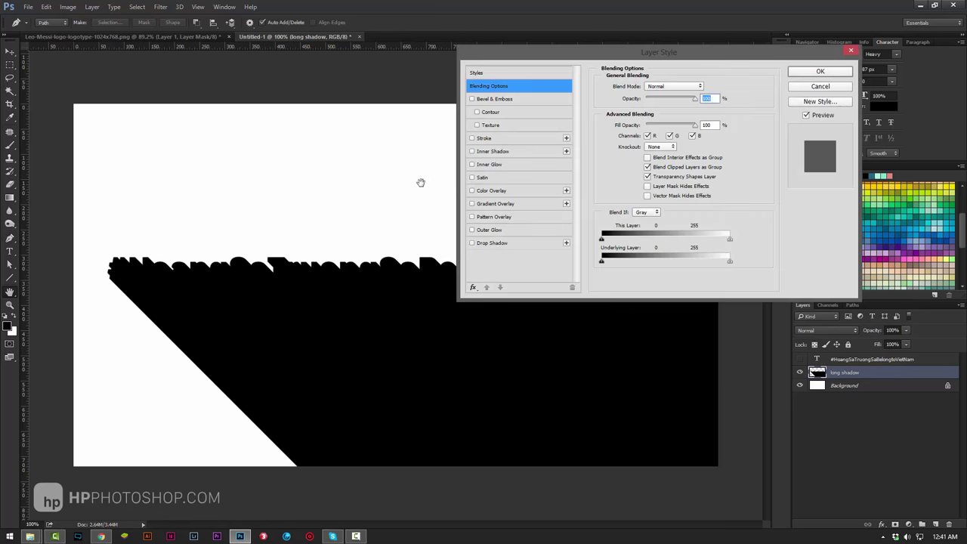
click(809, 87)
right_click(869, 376)
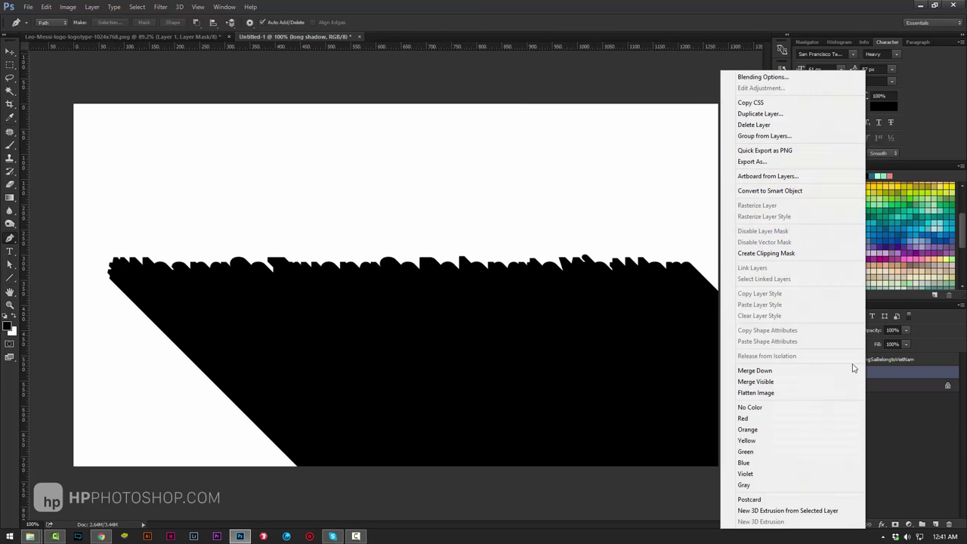
click(765, 74)
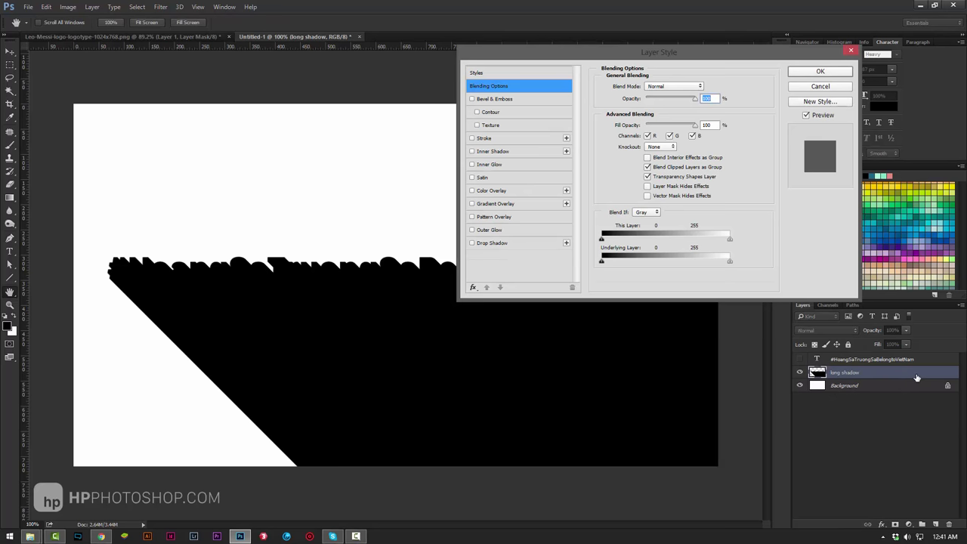
click(489, 192)
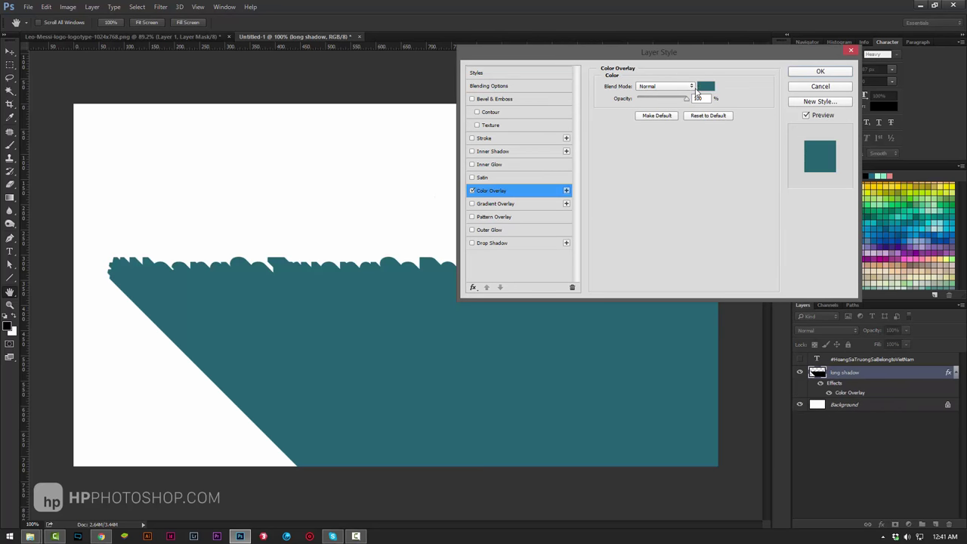
click(705, 87)
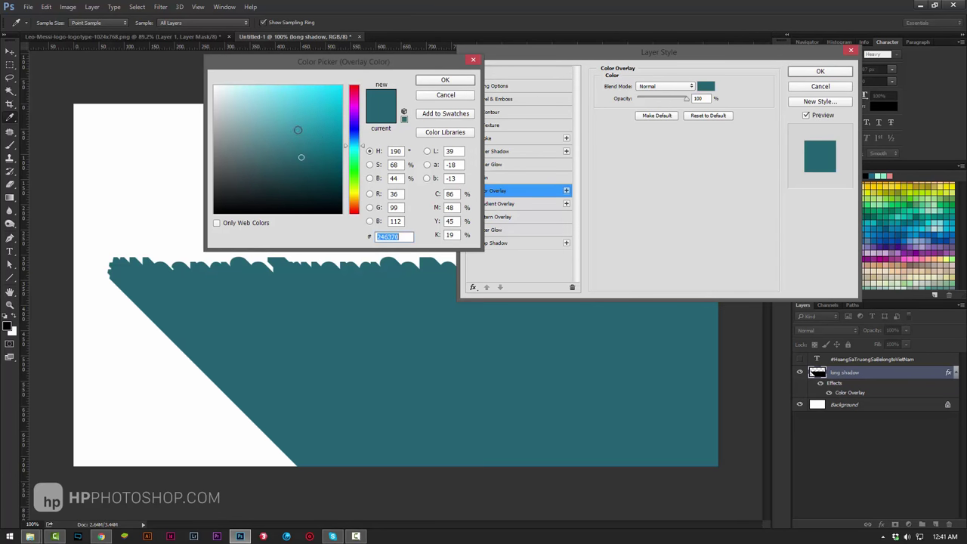
drag(297, 130, 301, 154)
click(456, 82)
click(842, 69)
click(799, 373)
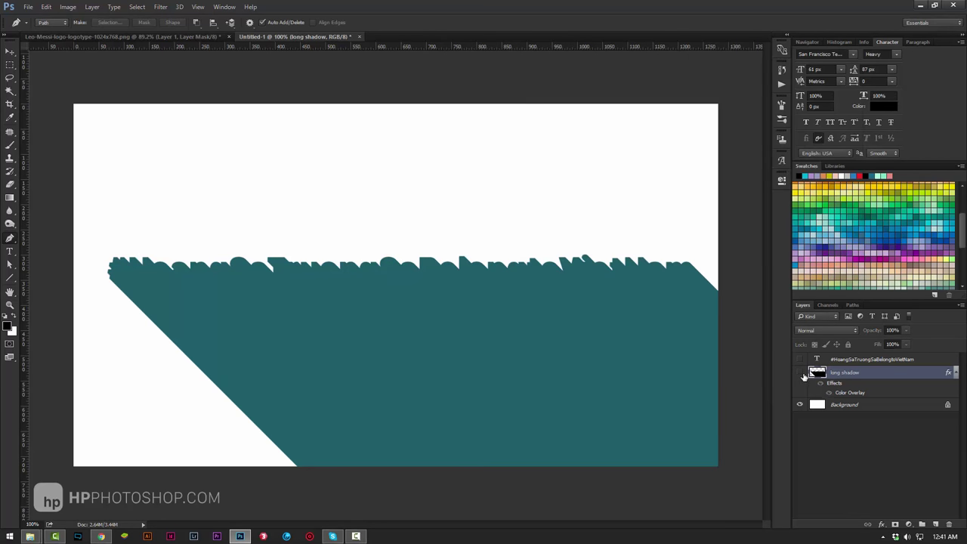
click(842, 408)
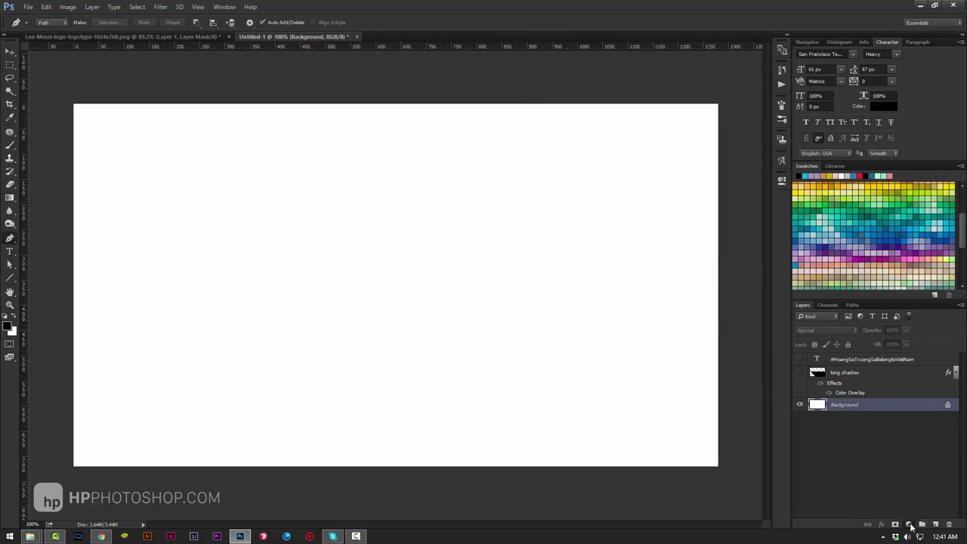
Add a bright blue #2db1e8 Solid Color fill layer, then show the long shadow again
click(909, 525)
click(899, 307)
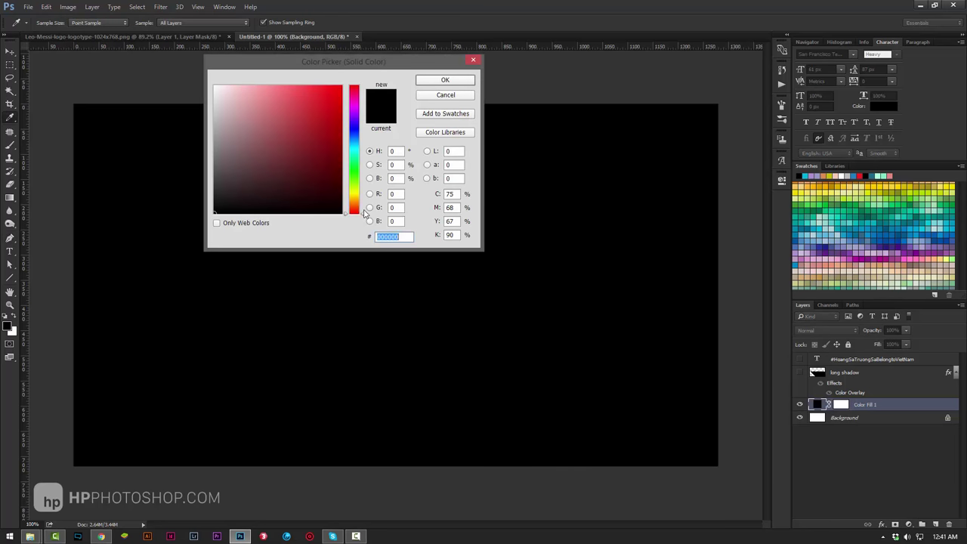
drag(359, 151, 360, 143)
click(298, 139)
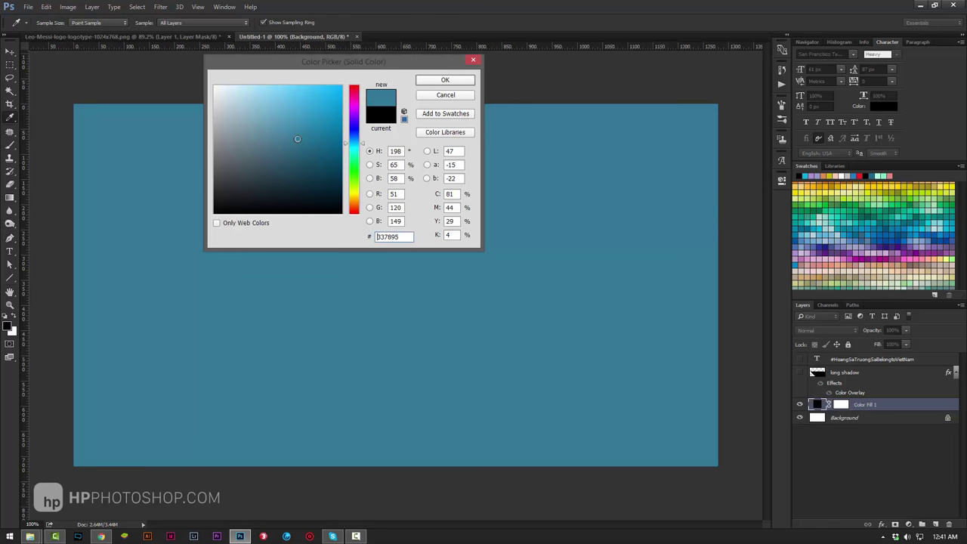
click(271, 104)
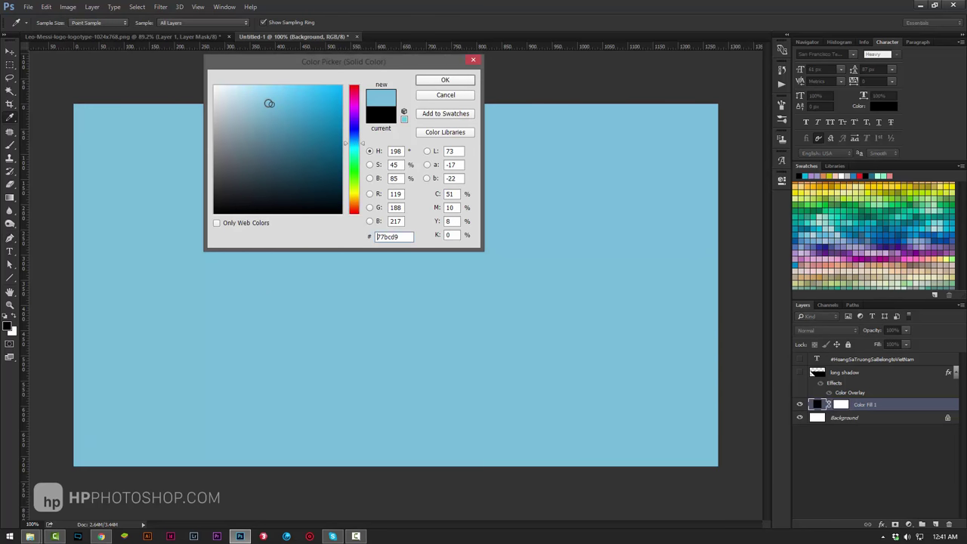
mouse_move(269, 103)
mouse_down()
mouse_move(294, 111)
mouse_move(293, 100)
mouse_up()
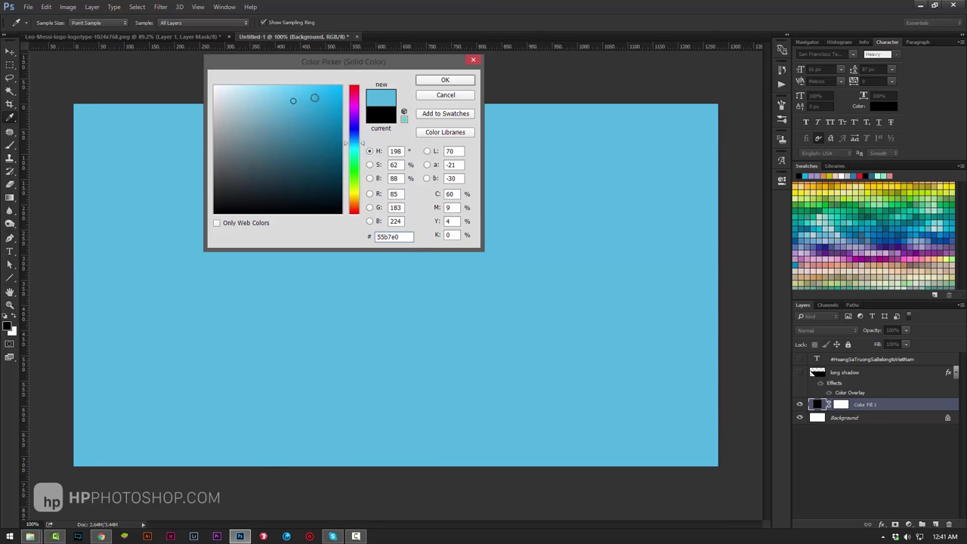
click(308, 96)
drag(309, 96, 317, 96)
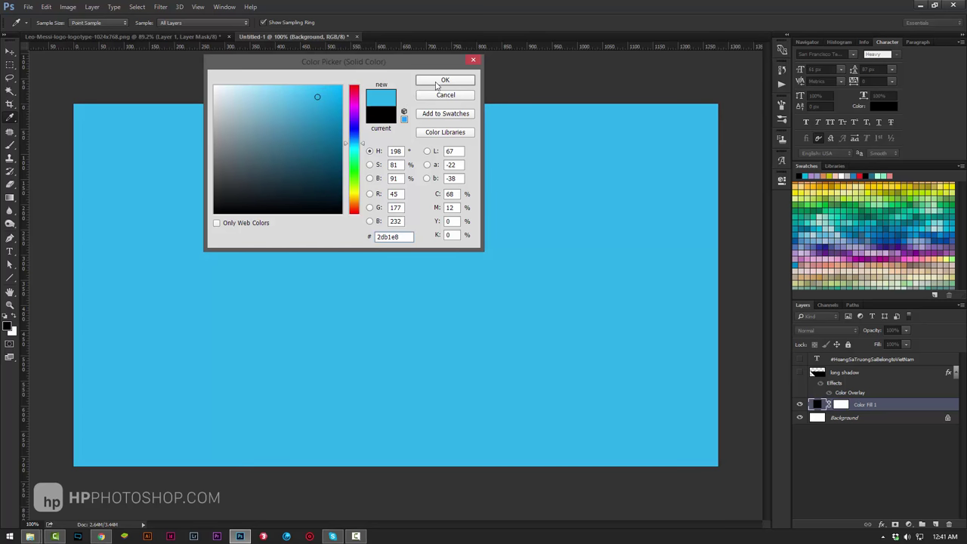
click(445, 80)
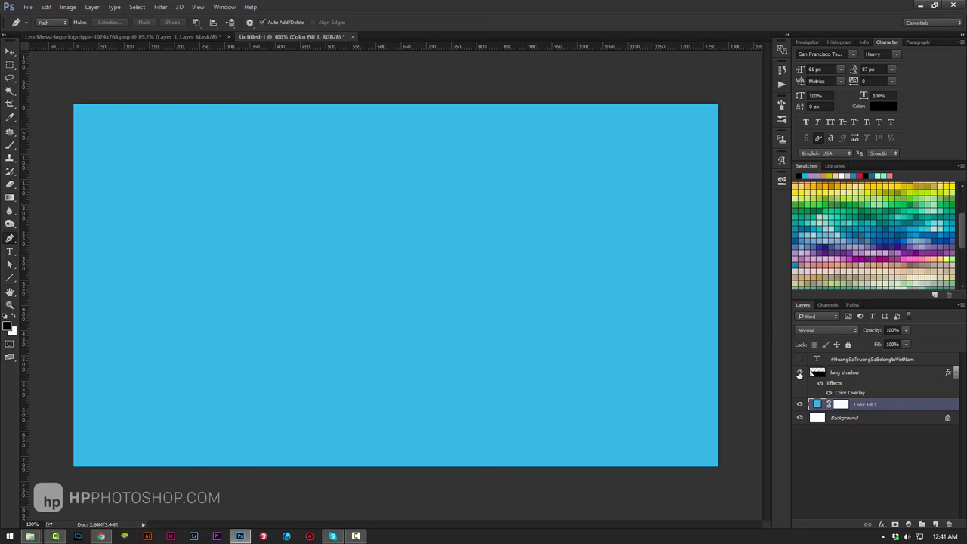
click(799, 373)
Show the hashtag text layer and fill its text with white
click(800, 360)
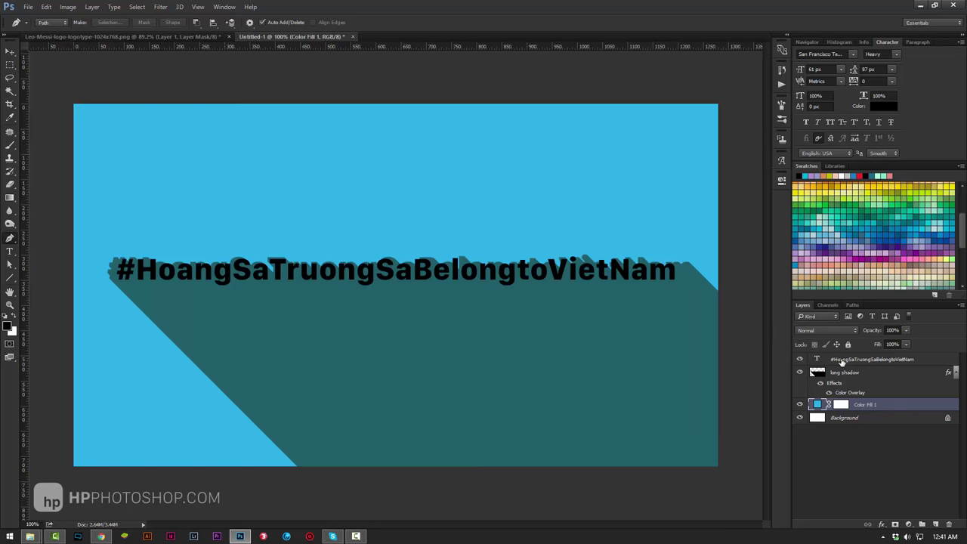
click(891, 361)
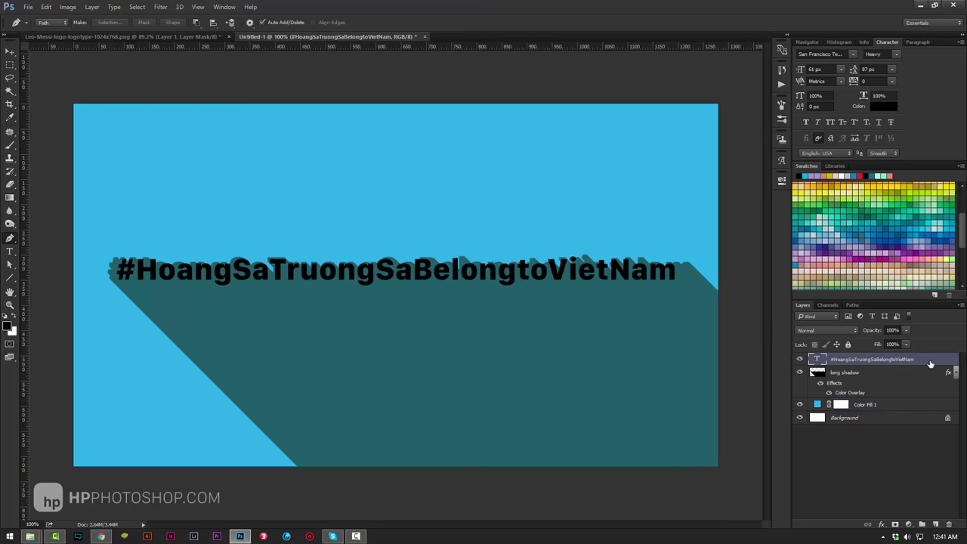
click(14, 318)
click(15, 317)
key(ctrl+BackSpace)
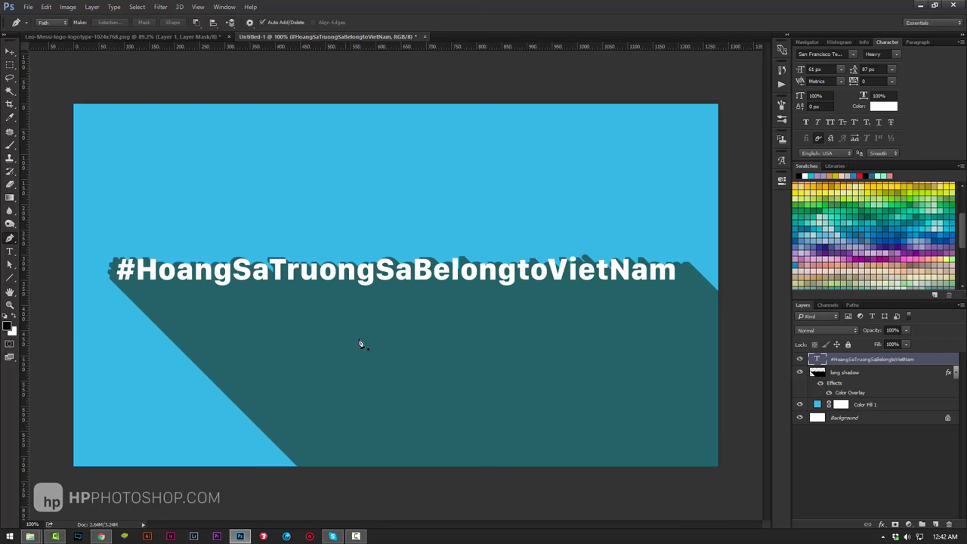
click(10, 50)
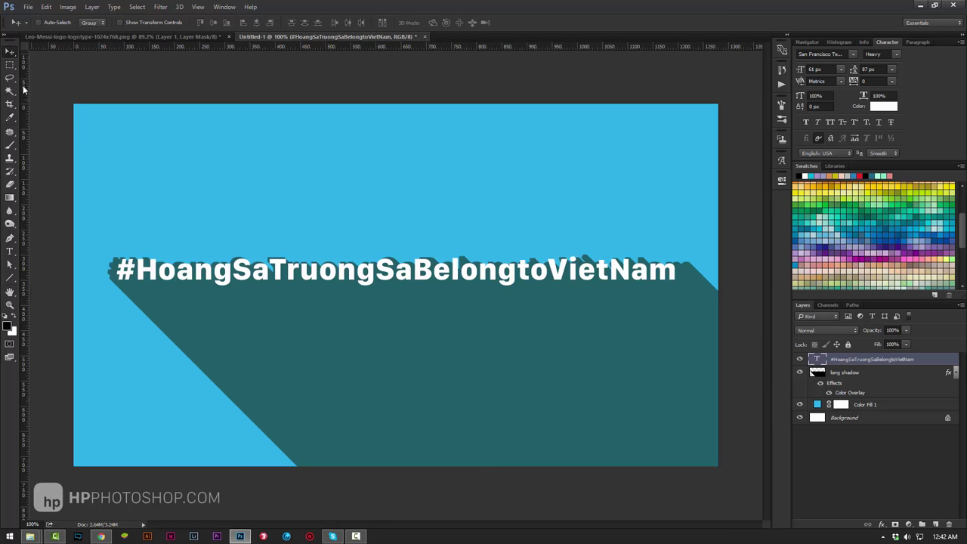
Move the white hashtag text slightly left and up onto its shadow
drag(415, 277, 407, 275)
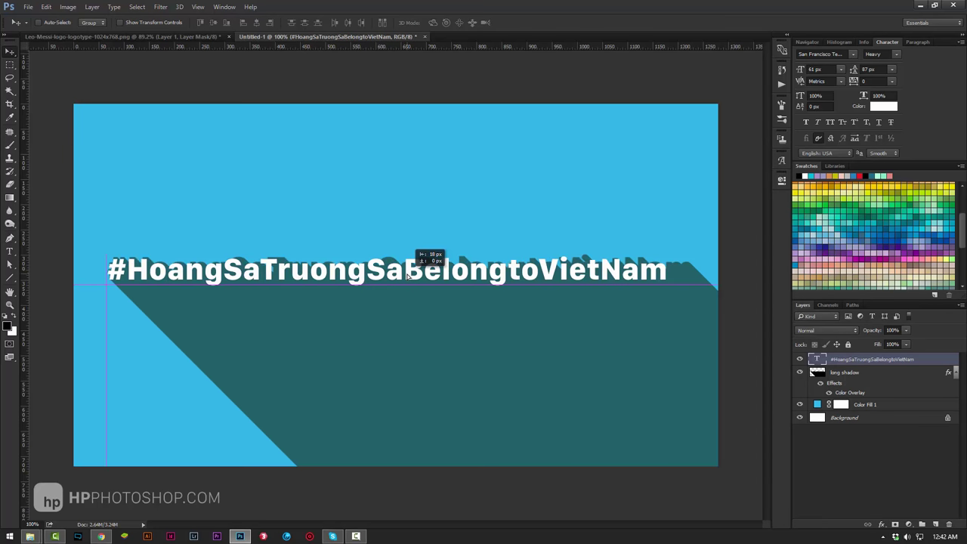
key(Up)
key(Up)
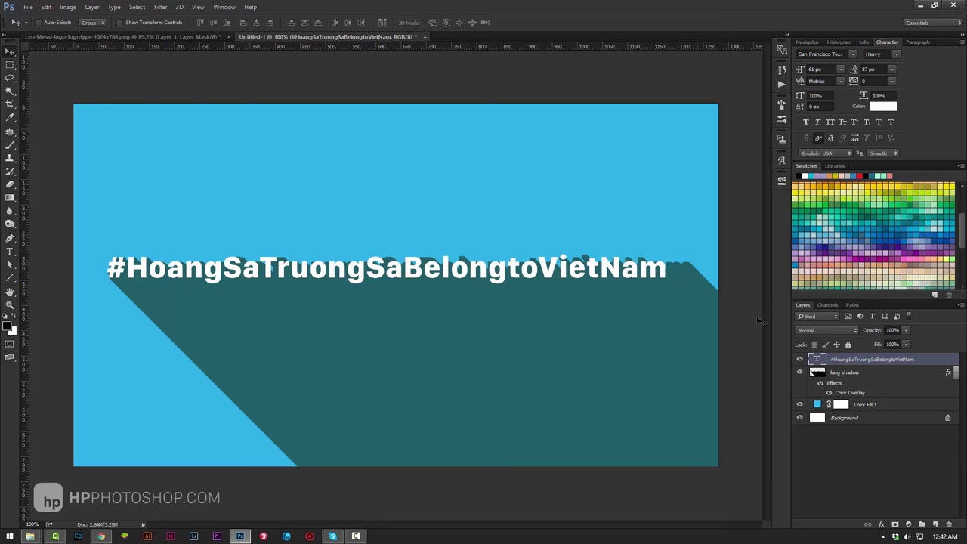
click(879, 374)
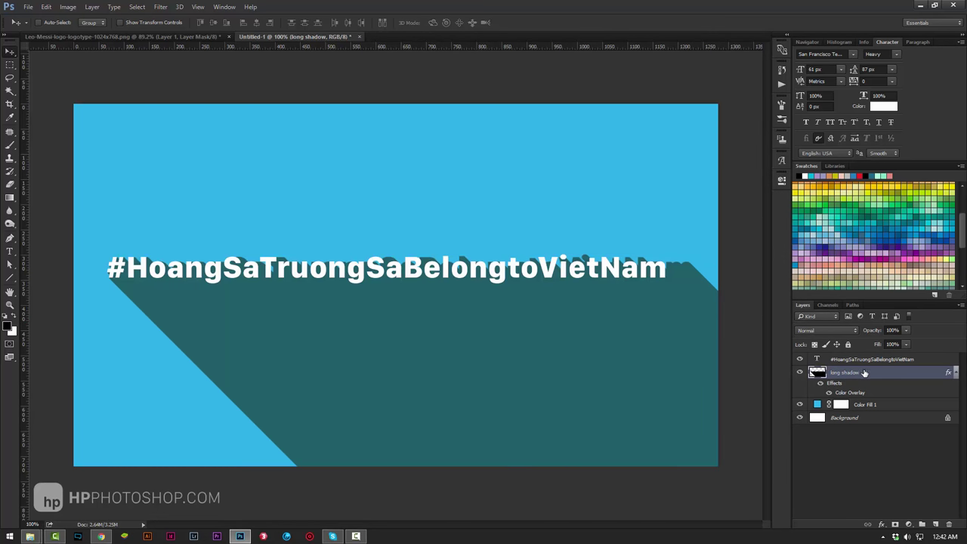
Scale the long shadow to about 95.6% width and nudge it up inside the canvas
key(ctrl+t)
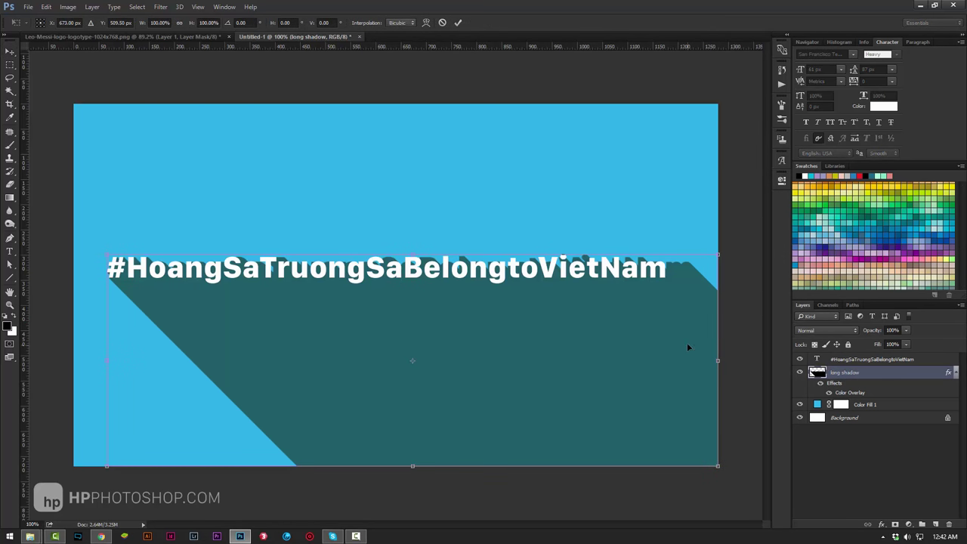
drag(718, 255, 691, 263)
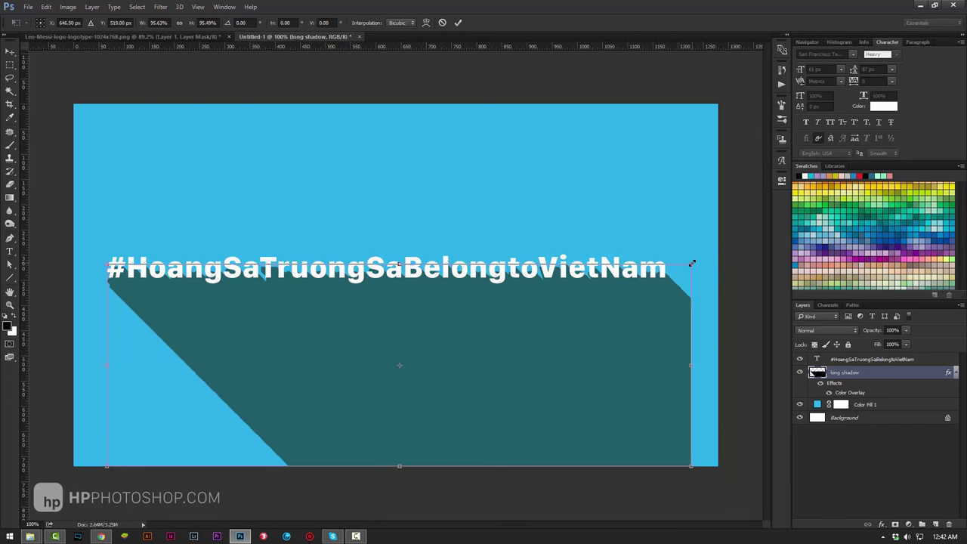
key(Up)
key(Up)
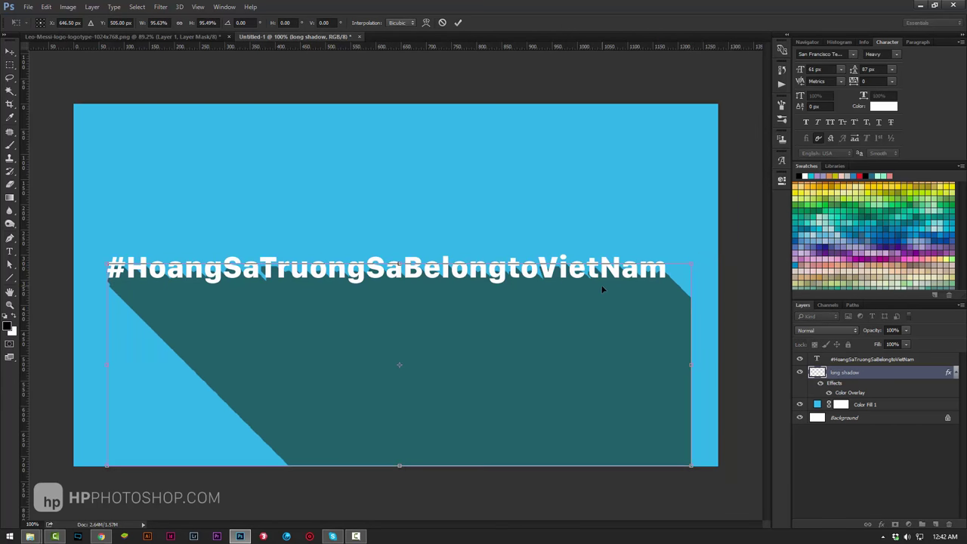
key(shift+Up)
key(Up)
key(Up)
key(Up)
key(Up)
key(Up)
key(Up)
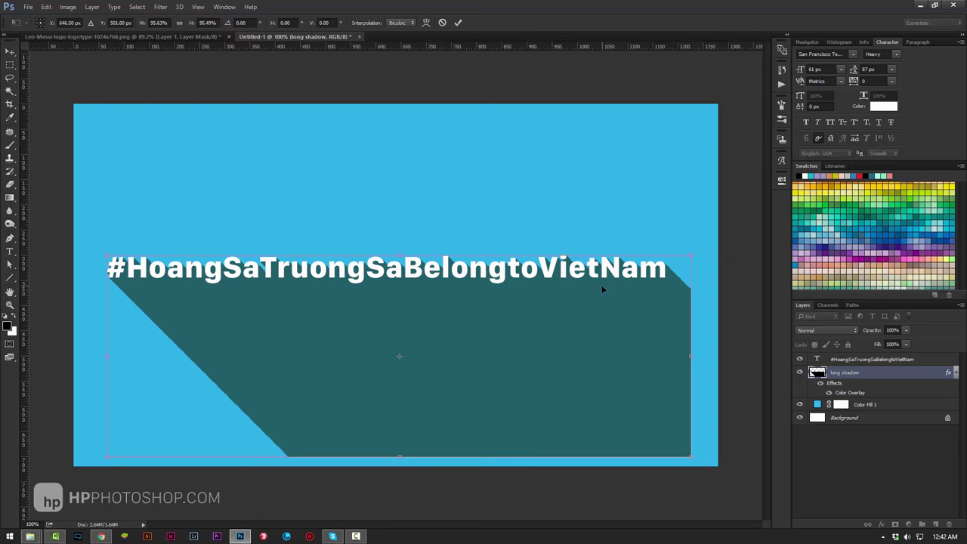
key(Up)
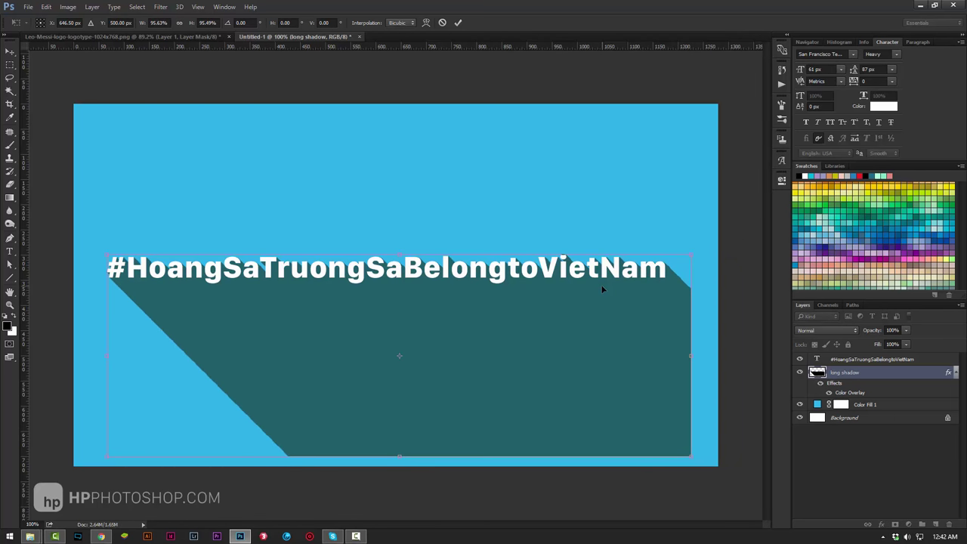
key(Return)
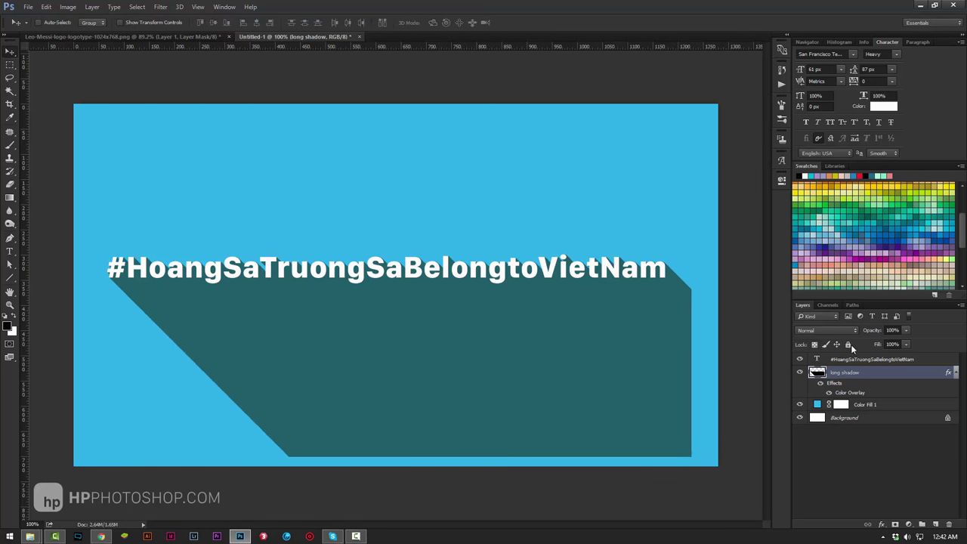
Zoom in, then move the hashtag text and long shadow together right and down
key(z)
mouse_move(653, 264)
mouse_down()
mouse_move(665, 275)
mouse_move(531, 308)
mouse_up()
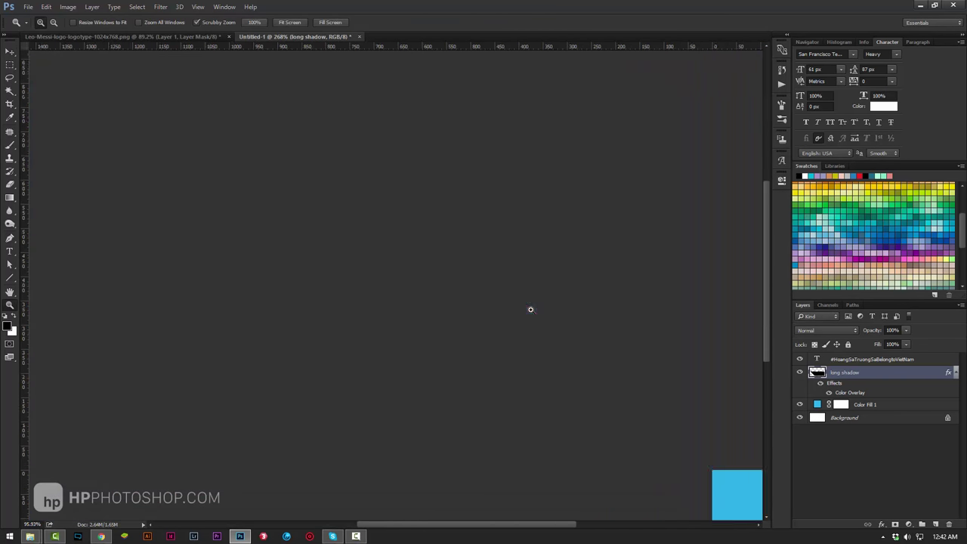
shift+click(874, 361)
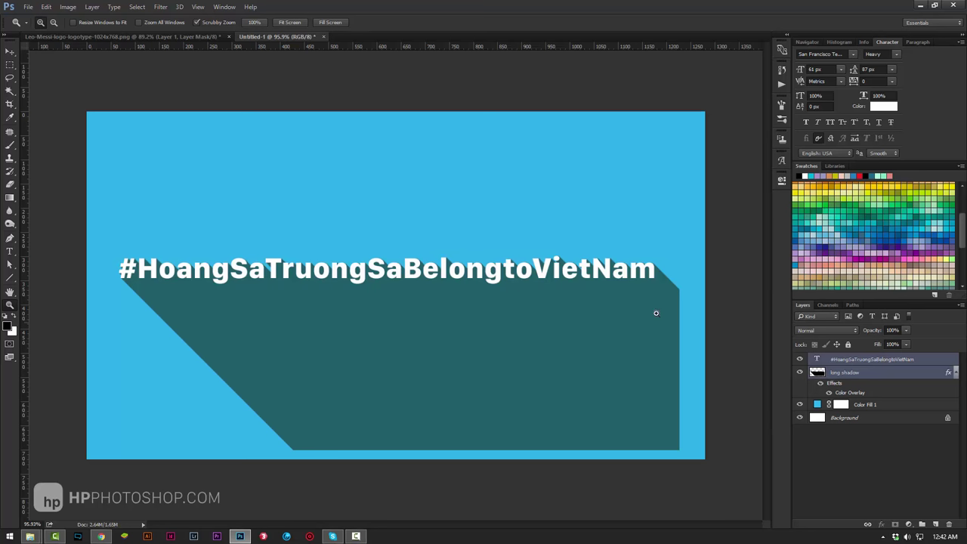
click(11, 55)
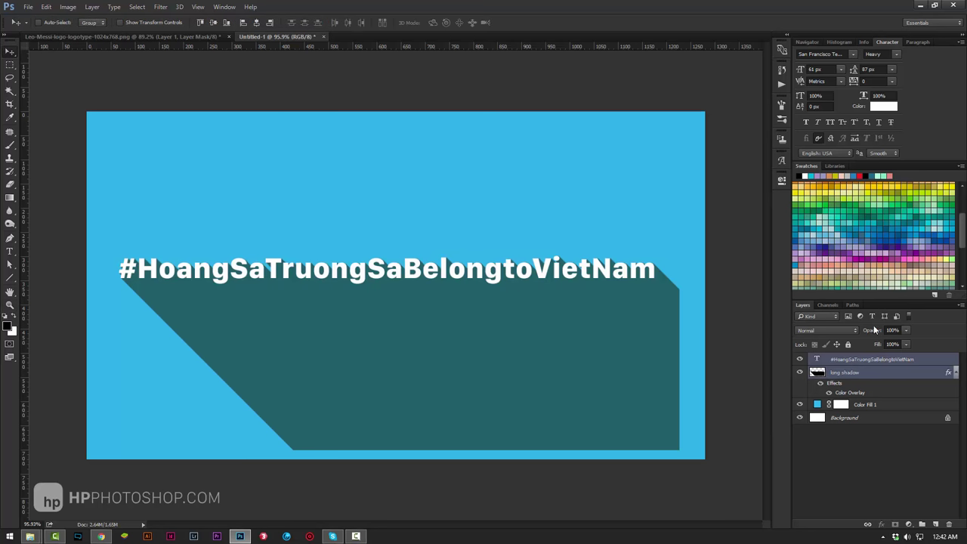
drag(463, 294, 487, 304)
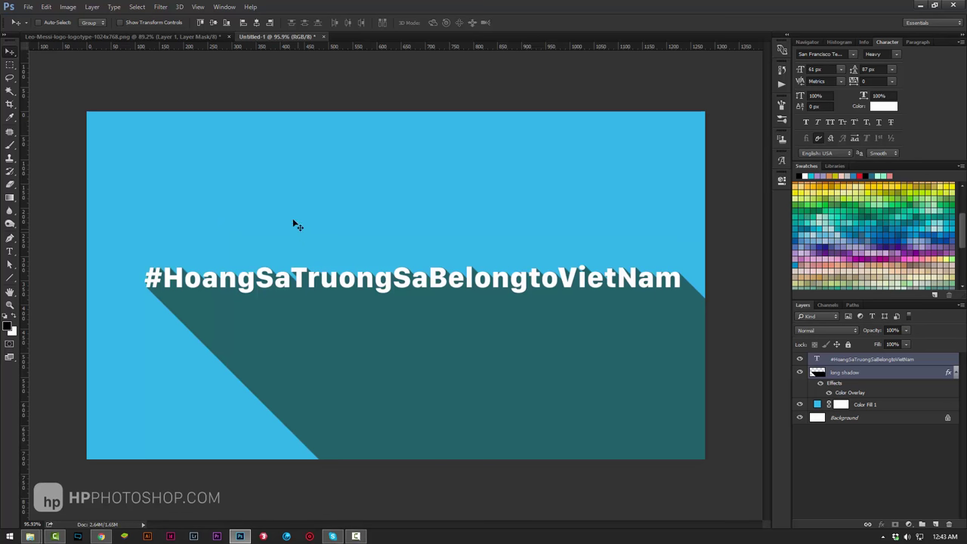
double_click(817, 404)
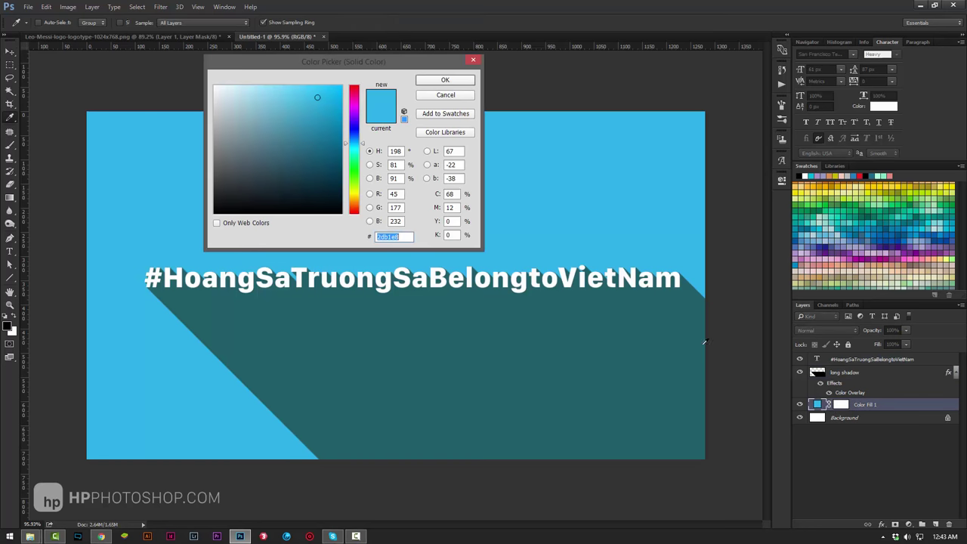
Change Color Fill 1 to a lighter aqua and set the long shadow opacity to 43%
click(529, 350)
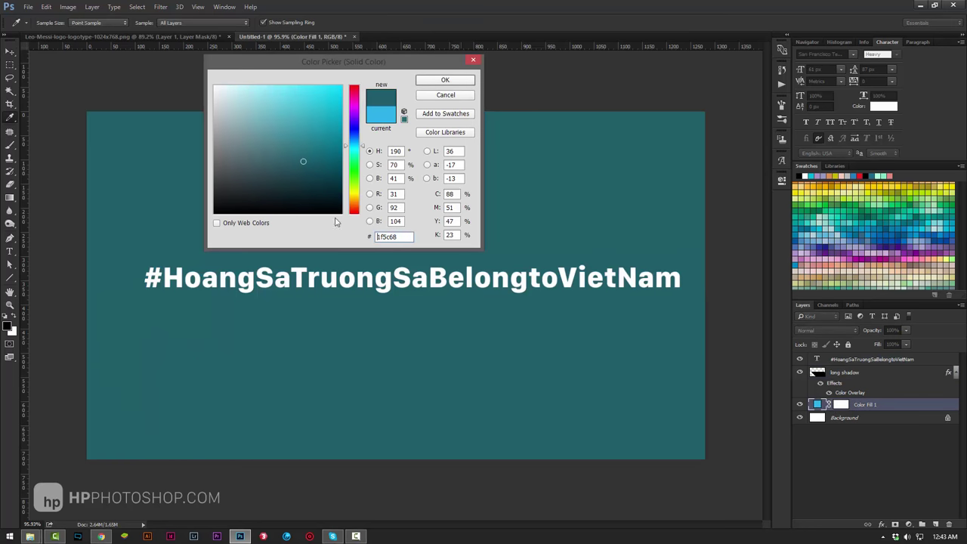
click(285, 105)
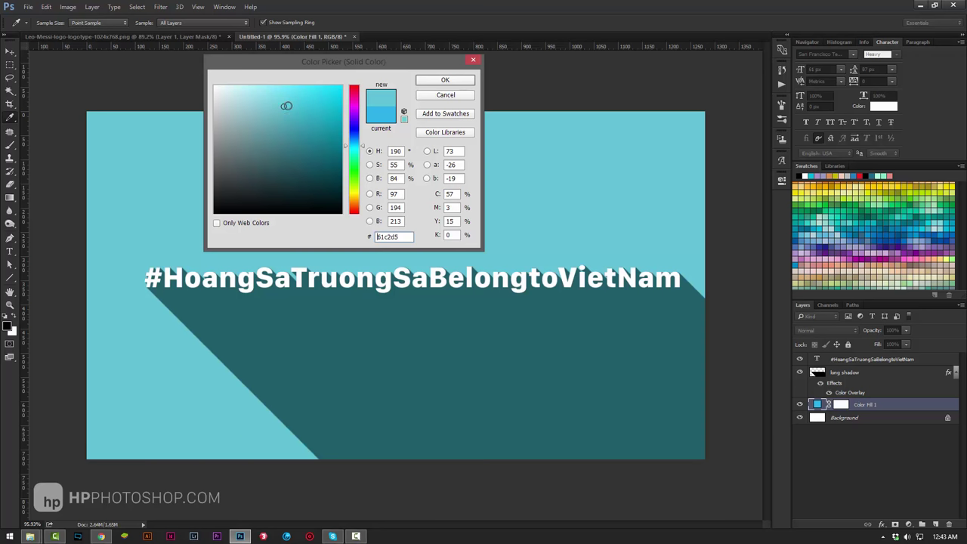
drag(302, 121, 303, 104)
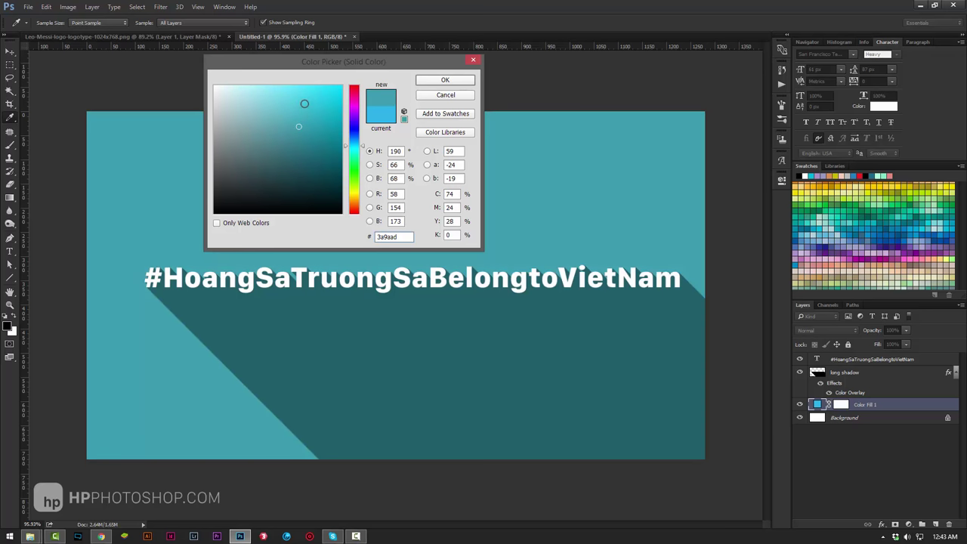
click(444, 81)
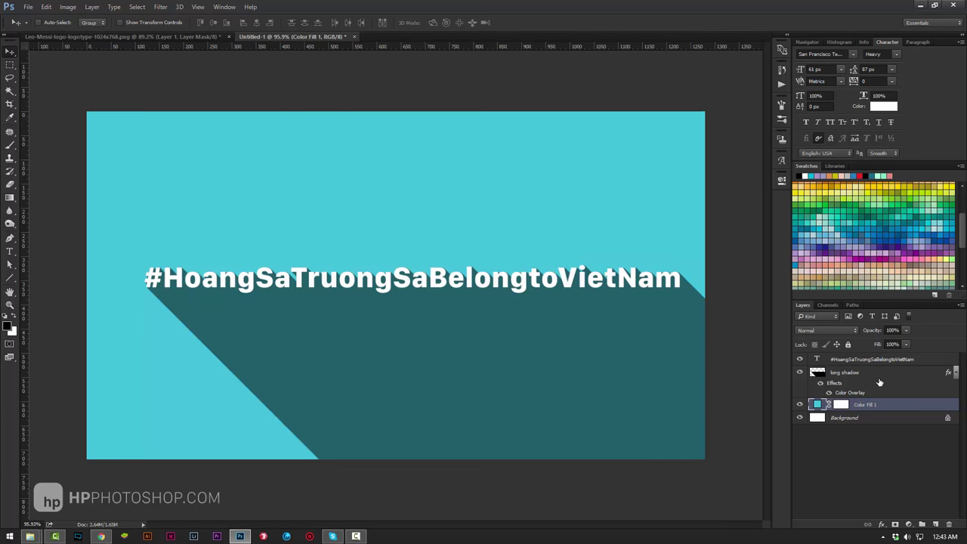
click(846, 373)
drag(871, 333, 816, 336)
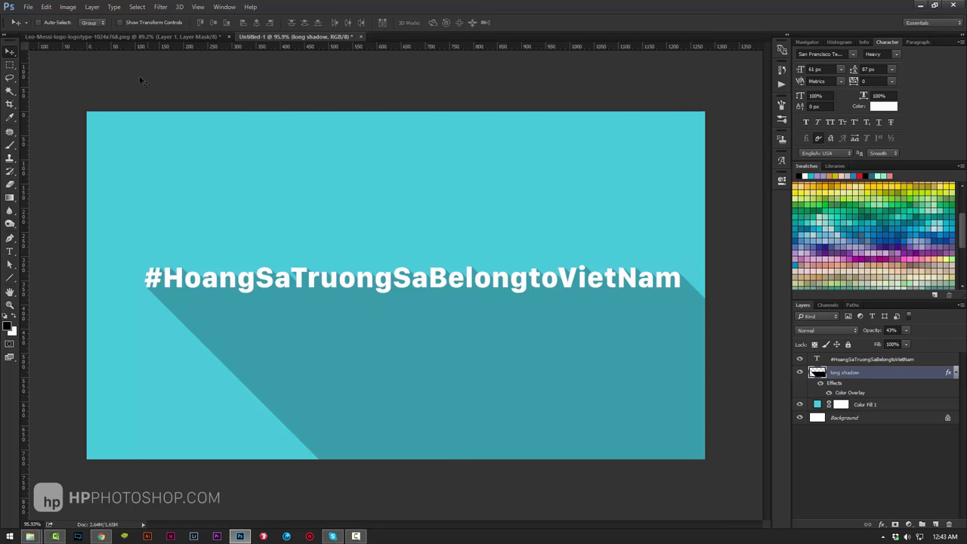
Check the PHÚC reference, then add a black layer mask hiding the long shadow
click(127, 37)
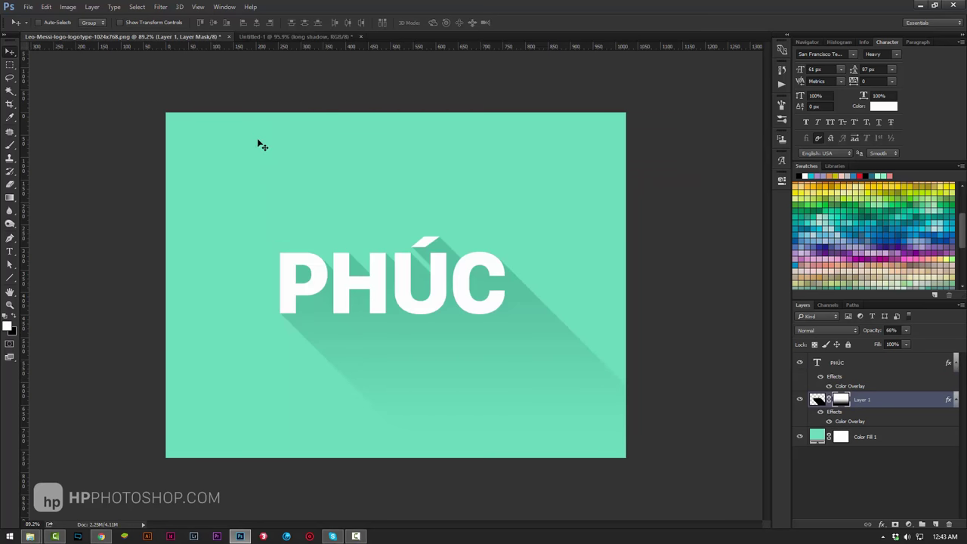
click(295, 37)
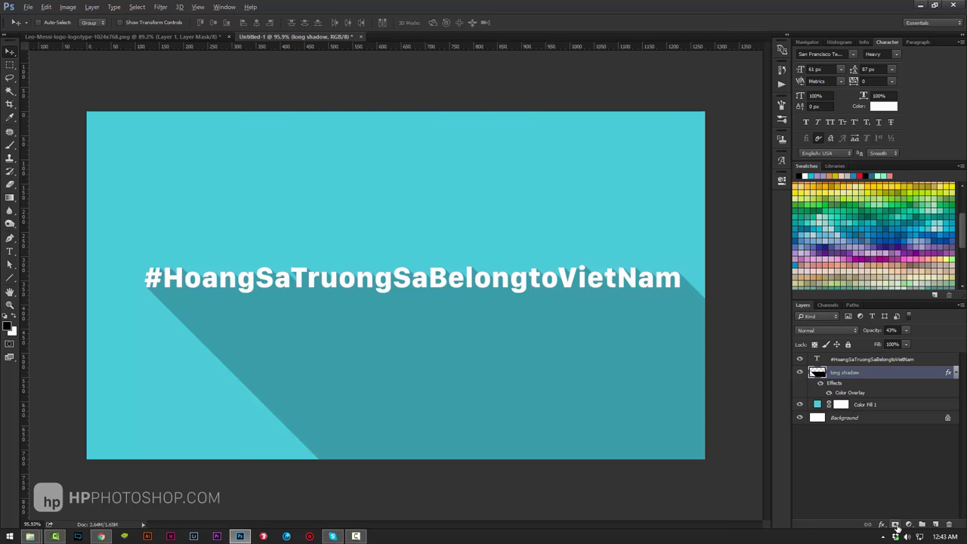
alt+click(895, 525)
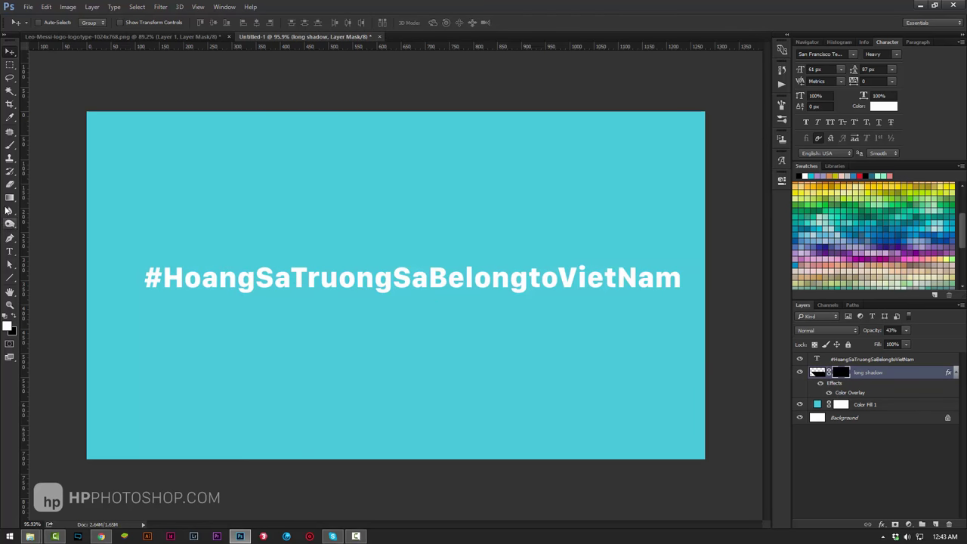
Drag a Foreground to Transparent gradient on the shadow mask so it fades toward the bottom
click(9, 197)
right_click(10, 198)
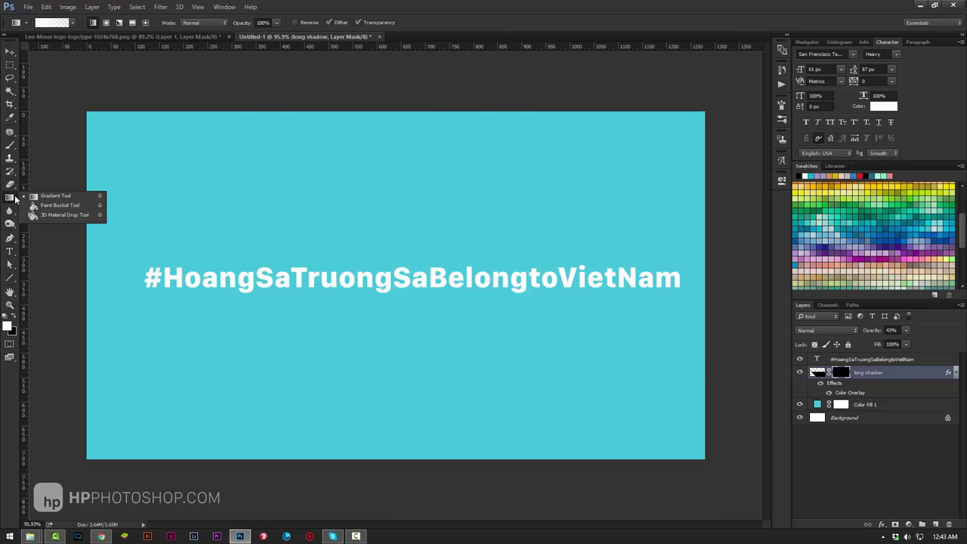
click(46, 198)
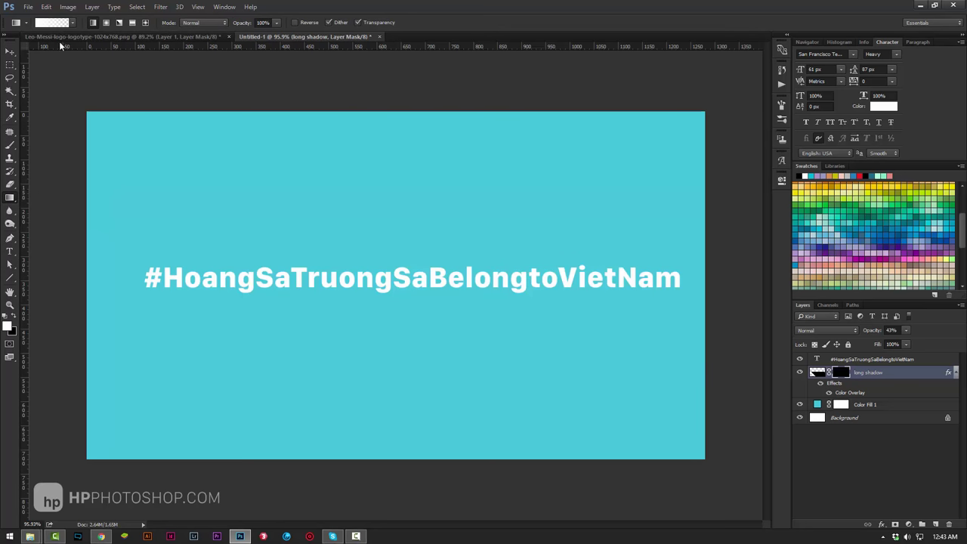
click(52, 22)
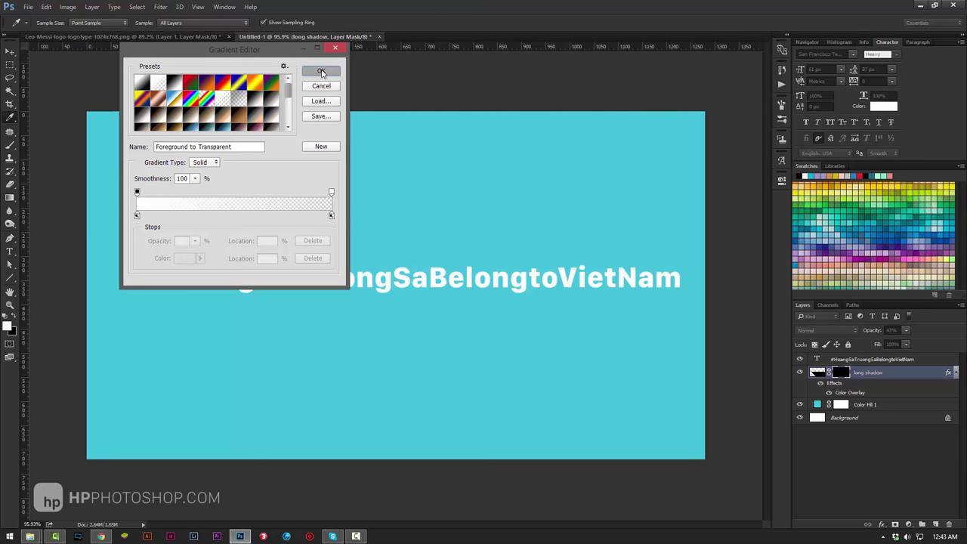
click(321, 70)
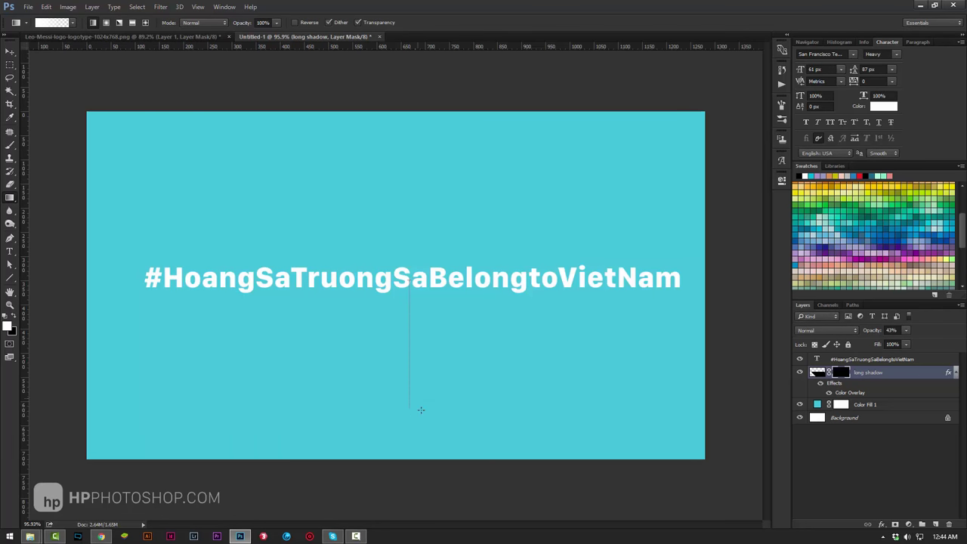
drag(420, 409, 420, 408)
key(z)
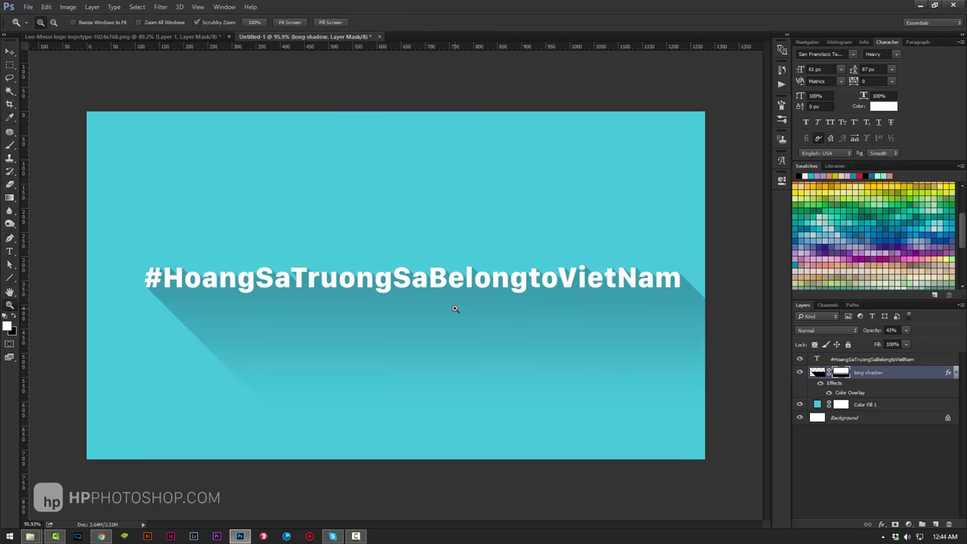
mouse_move(451, 311)
mouse_down()
mouse_move(419, 320)
mouse_move(443, 334)
mouse_up()
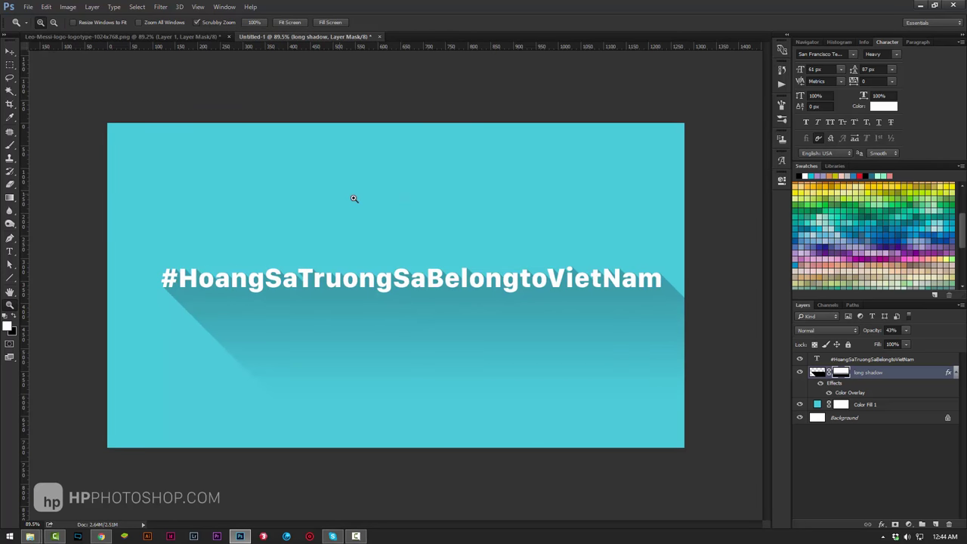
click(115, 33)
mouse_move(444, 295)
mouse_down()
mouse_move(424, 296)
mouse_move(438, 298)
mouse_up()
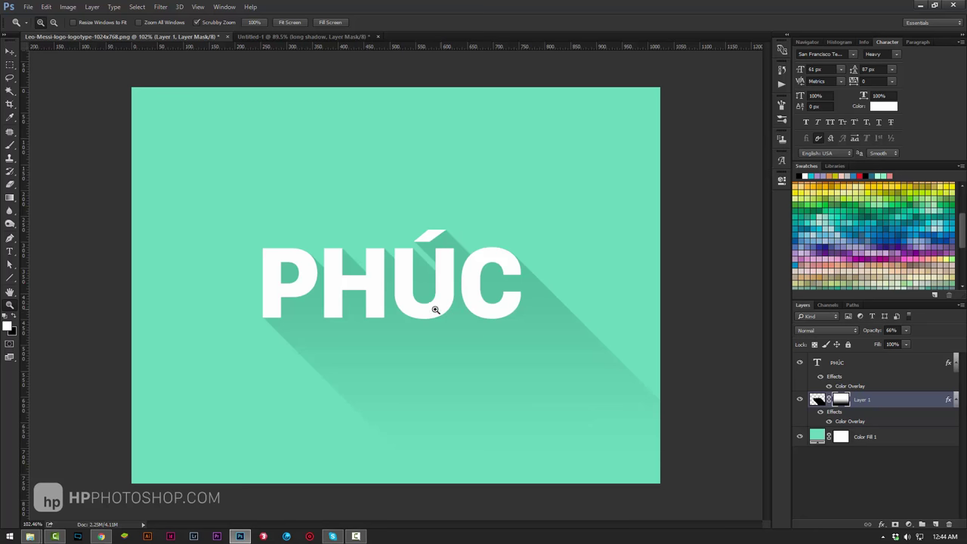
click(303, 38)
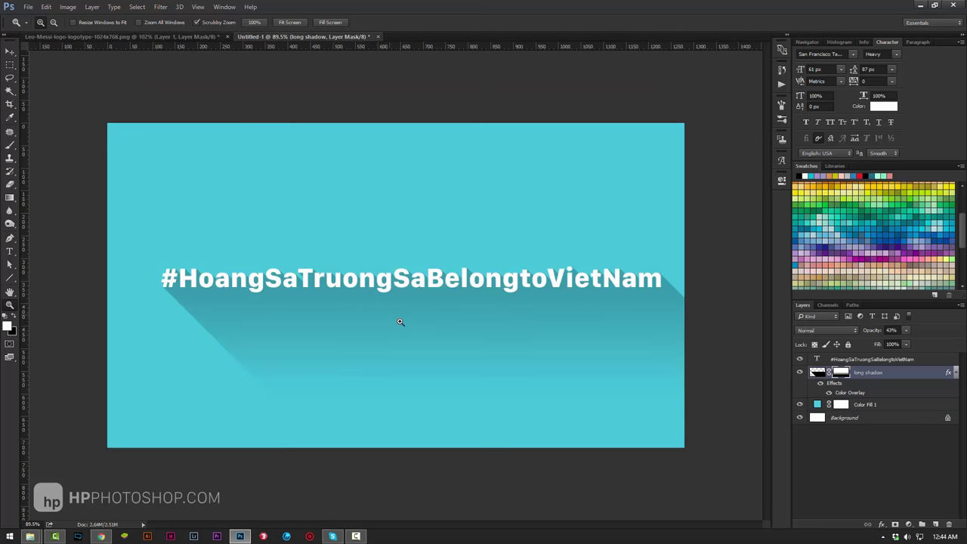
drag(388, 322, 385, 323)
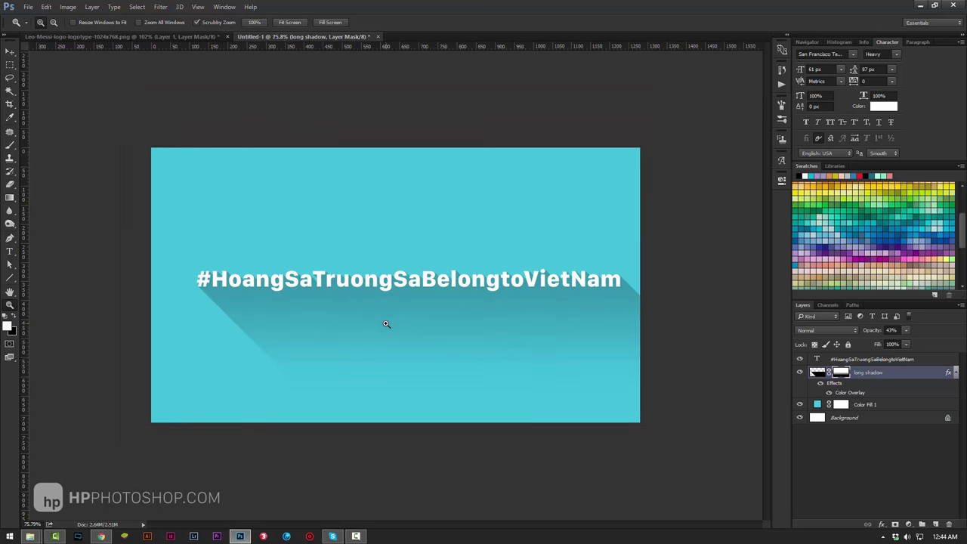